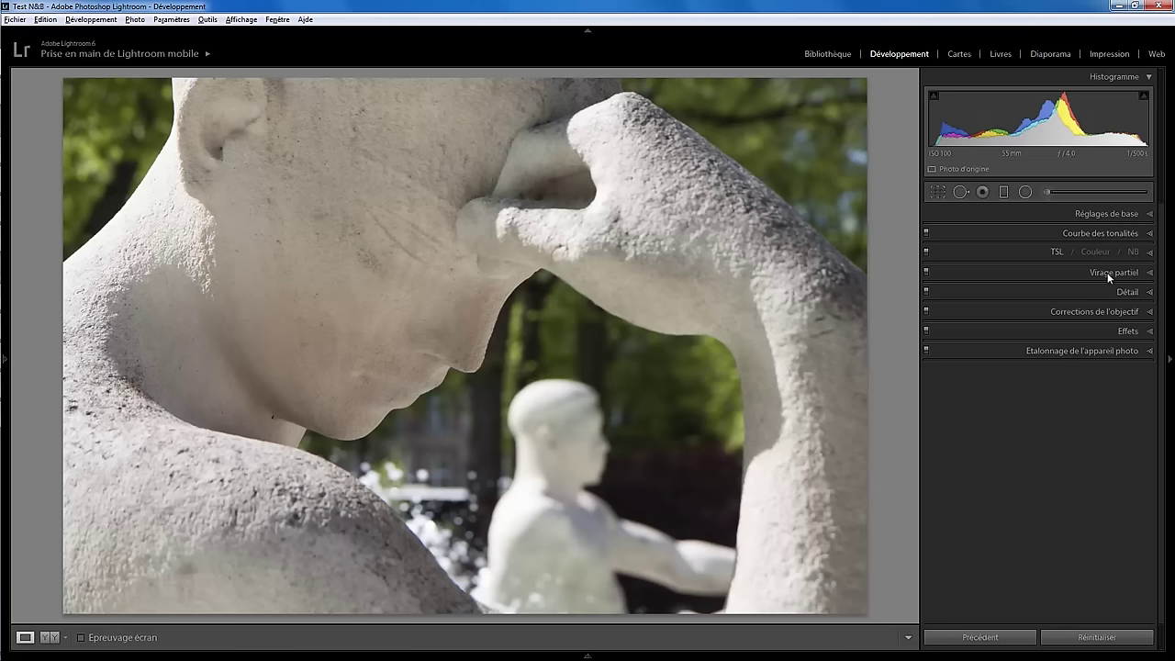
Switch the statue photo's Traitement to Noir/blanc in Réglages de base
click(1149, 216)
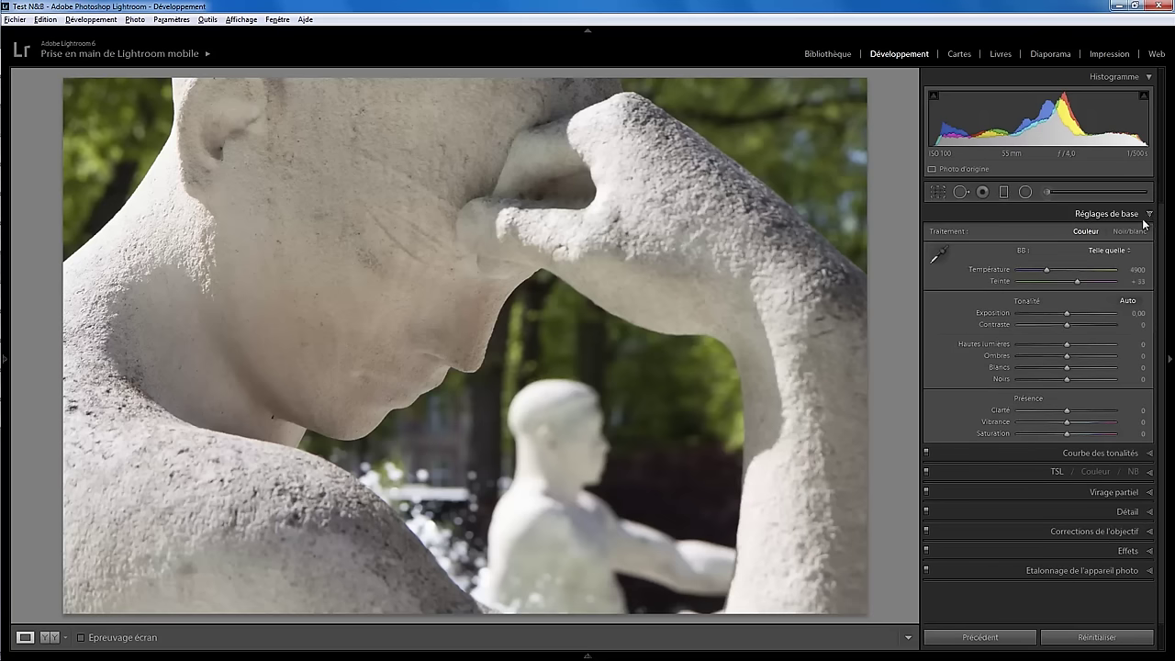
click(1130, 233)
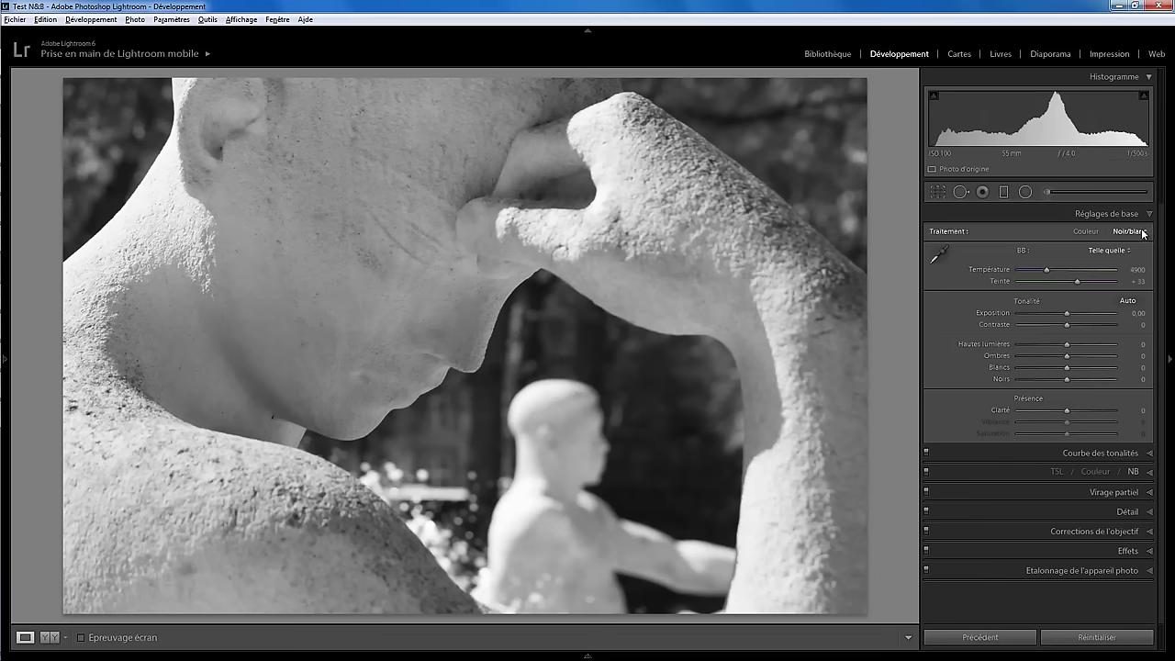
Toggle the NB and Réglages de base panels, then collapse all adjustment panels to their headers
click(1151, 472)
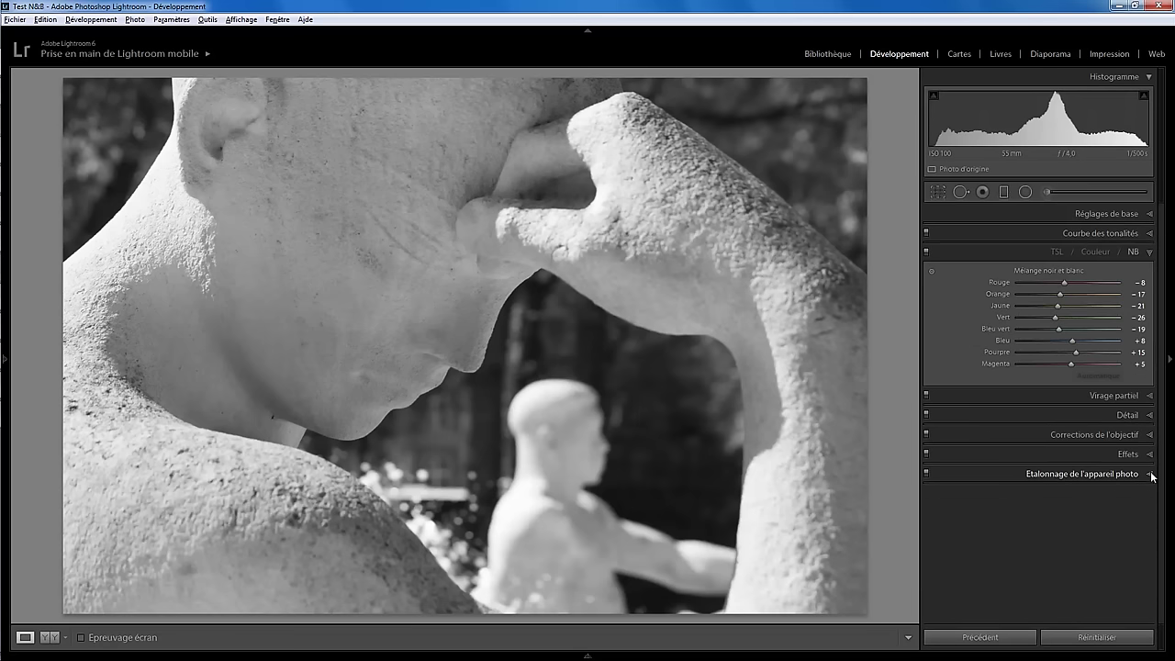
click(1150, 214)
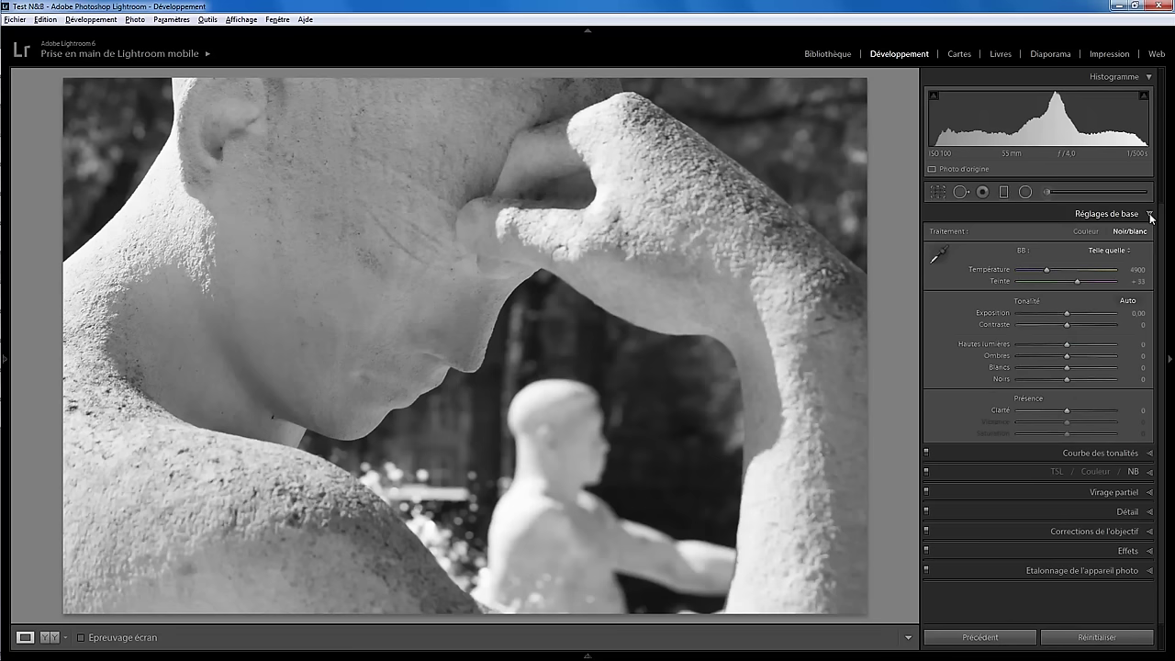
right_click(1029, 216)
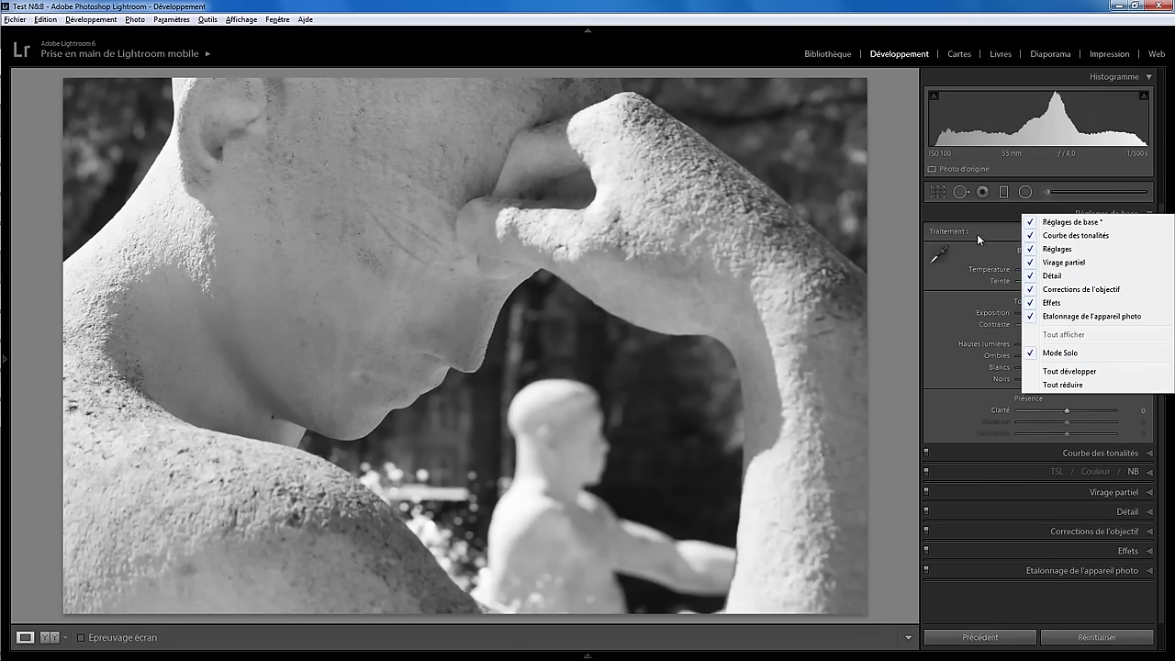
click(999, 213)
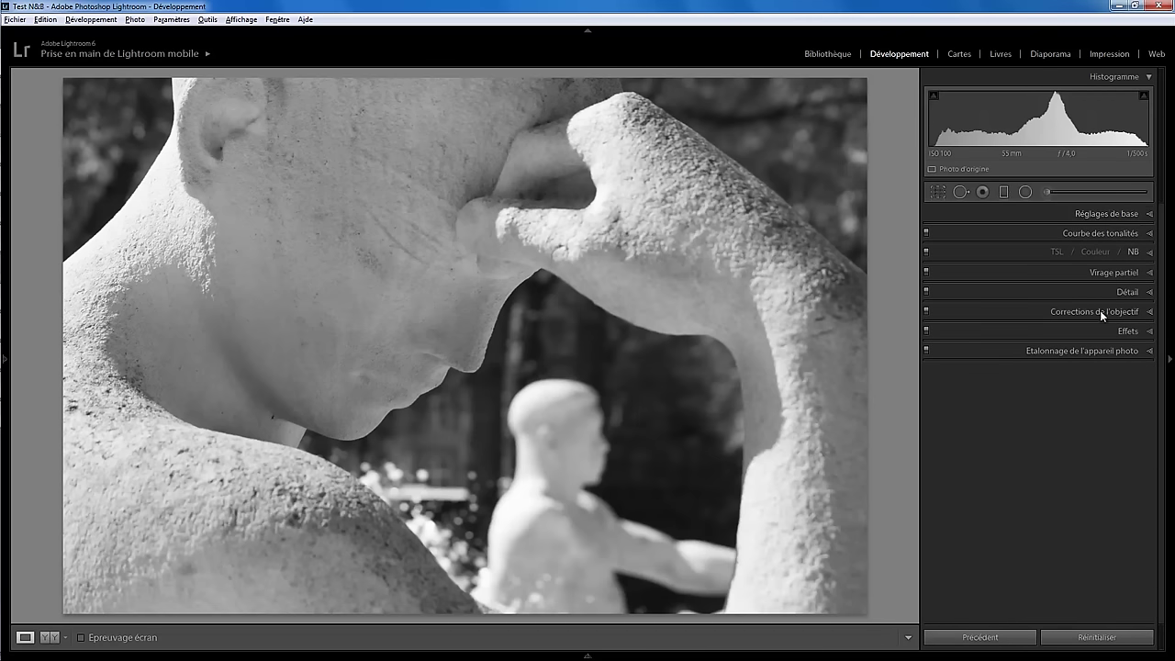
Set the black-and-white mix to Vert −84 and Bleu −35, resetting Orange and Jaune to 0
click(1149, 253)
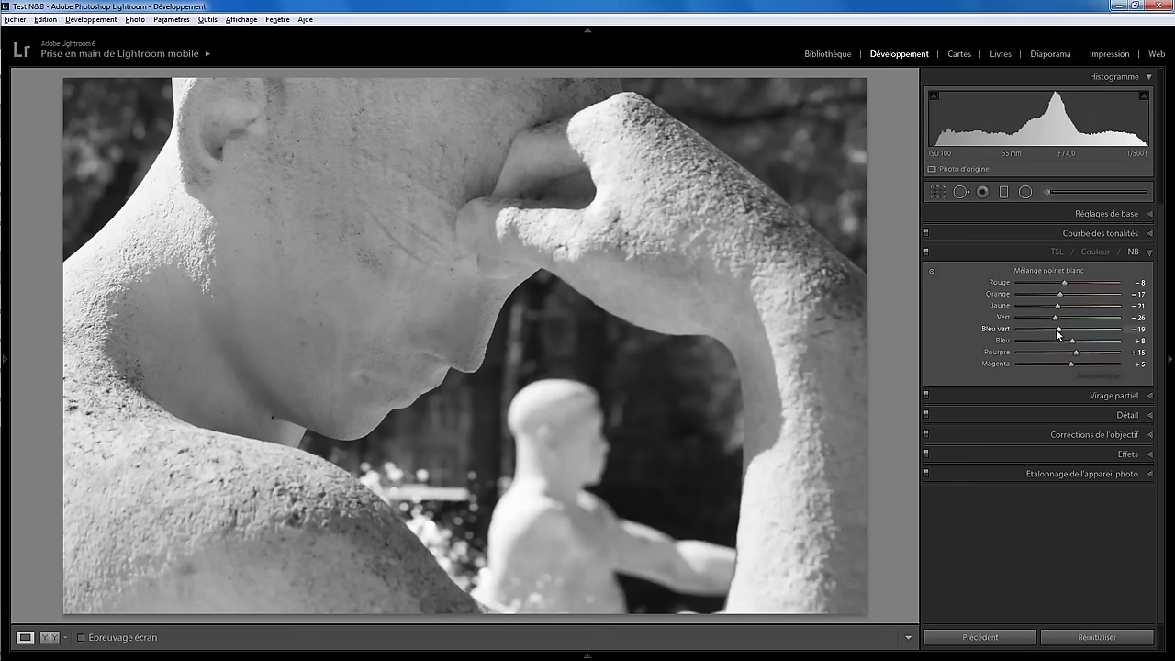
mouse_move(1055, 317)
mouse_down()
mouse_move(1024, 317)
mouse_move(1054, 322)
mouse_move(1034, 321)
mouse_up()
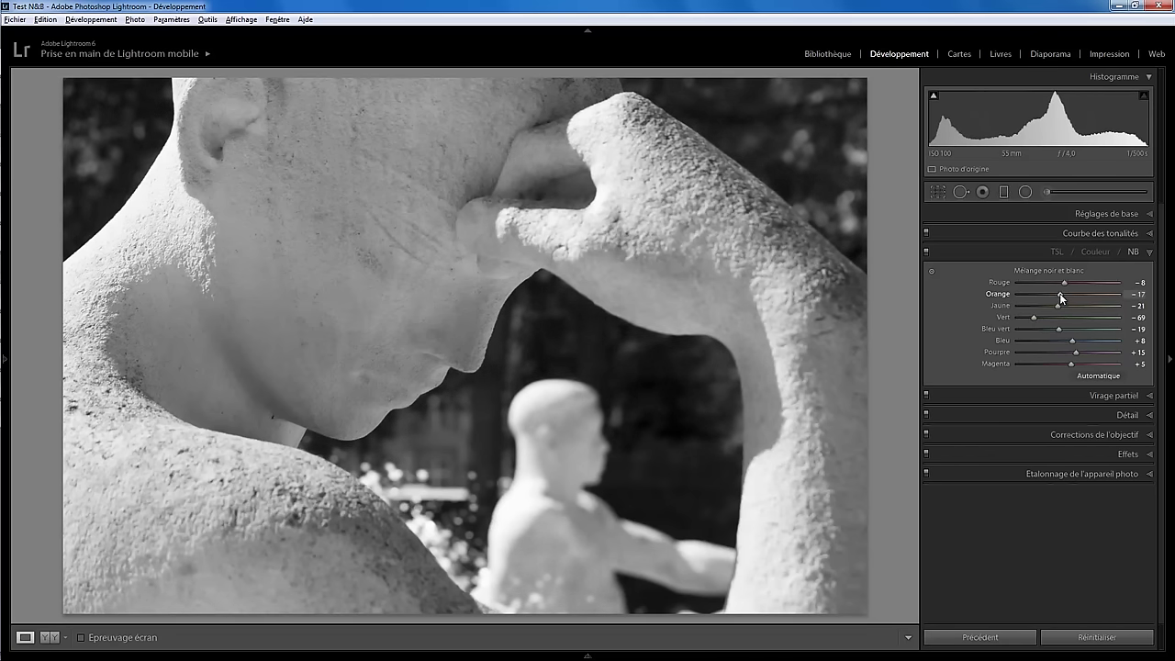
mouse_move(1060, 298)
mouse_down()
mouse_move(1013, 306)
mouse_move(1055, 294)
mouse_up()
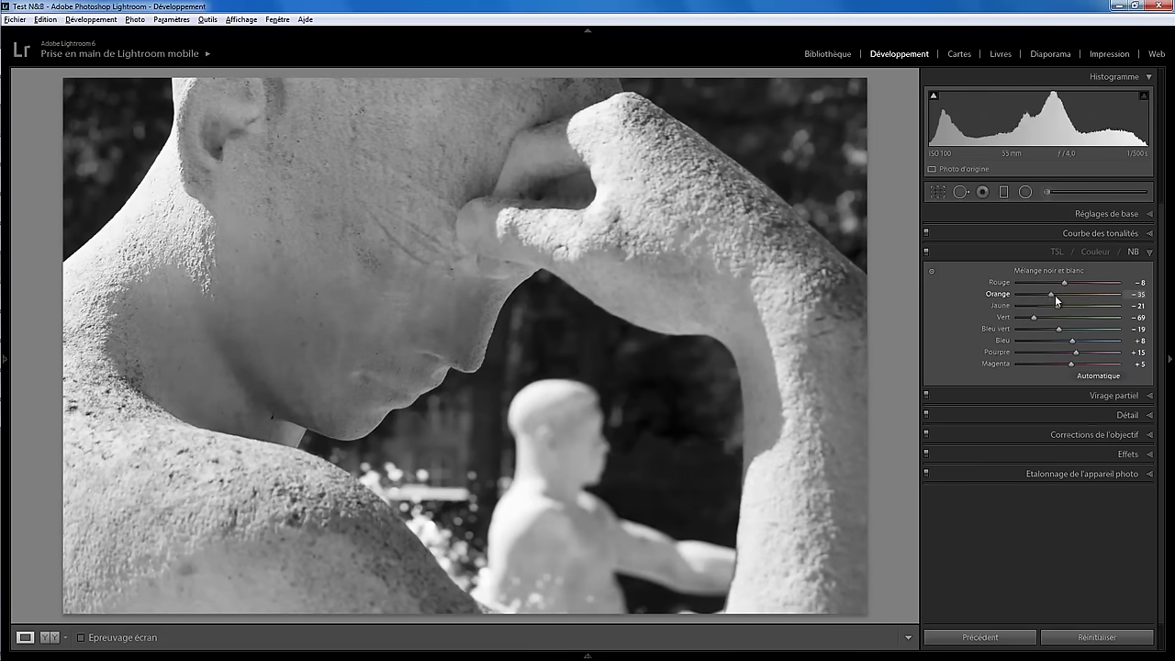
double_click(1055, 295)
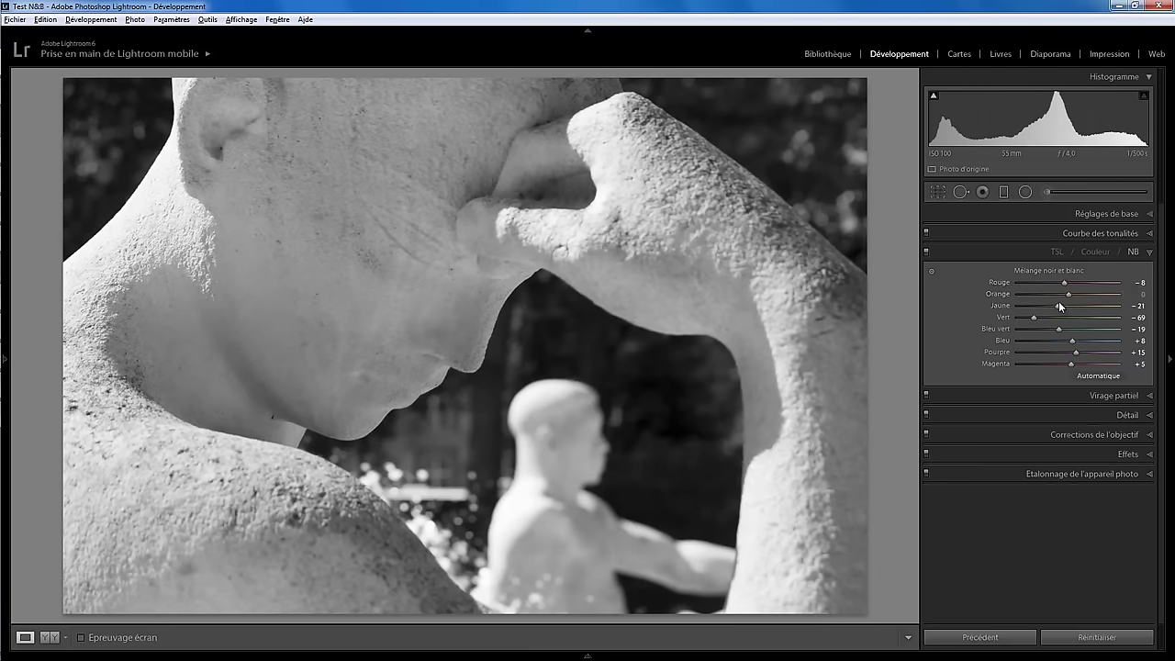
double_click(1058, 306)
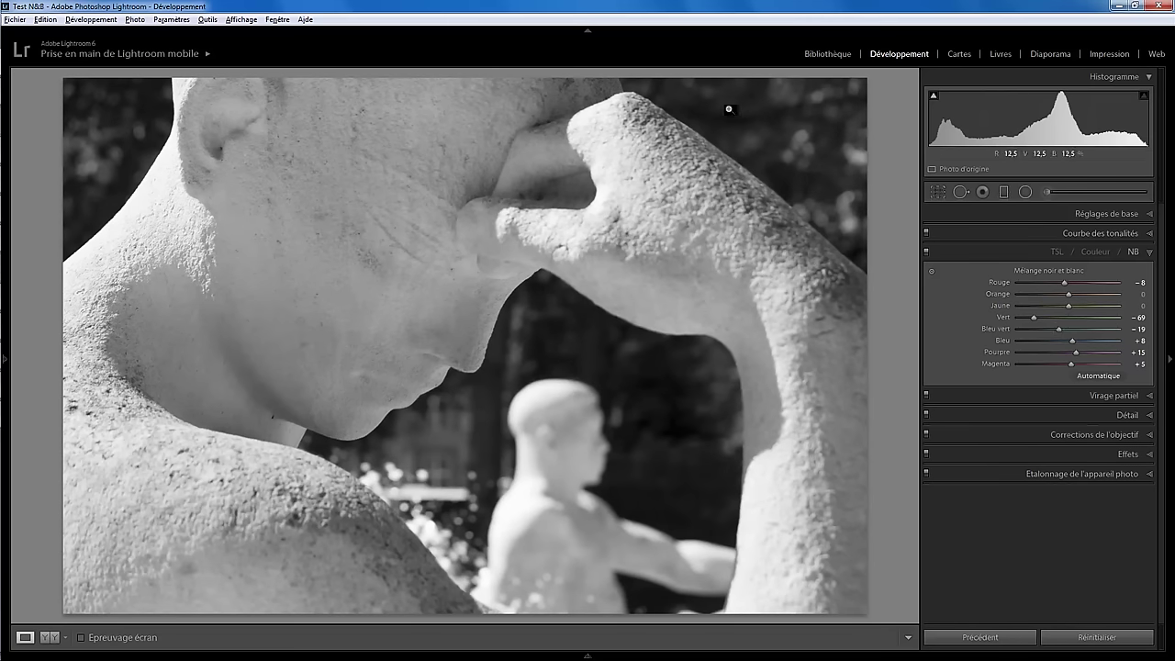
mouse_move(1035, 315)
mouse_down()
mouse_move(1017, 312)
mouse_move(1029, 315)
mouse_up()
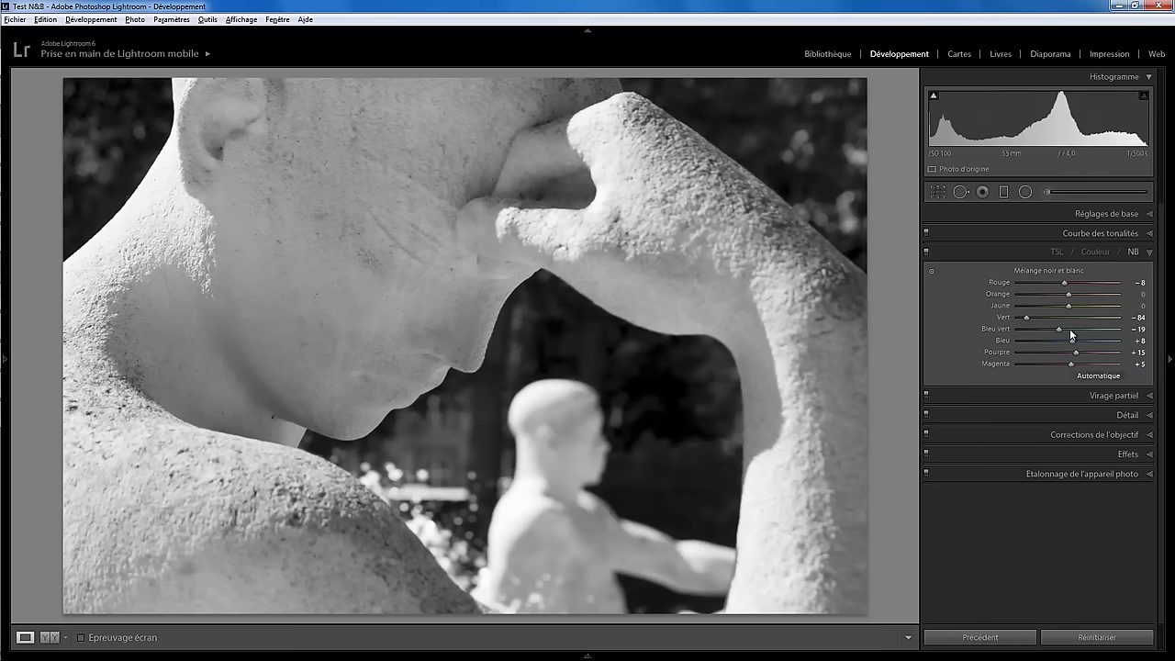
mouse_move(1072, 339)
mouse_down()
mouse_move(997, 346)
mouse_move(1064, 351)
mouse_move(1012, 353)
mouse_move(1052, 350)
mouse_up()
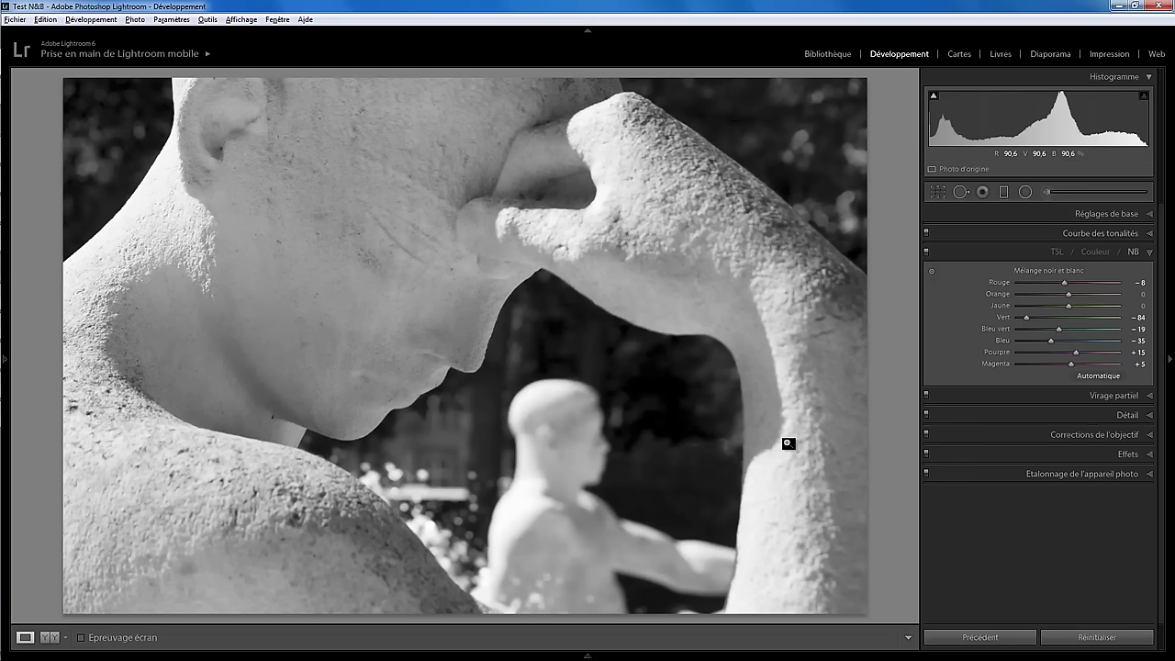
Set Hautes lumières −30, Blancs −20 and Clarté +100 in Réglages de base
click(1122, 211)
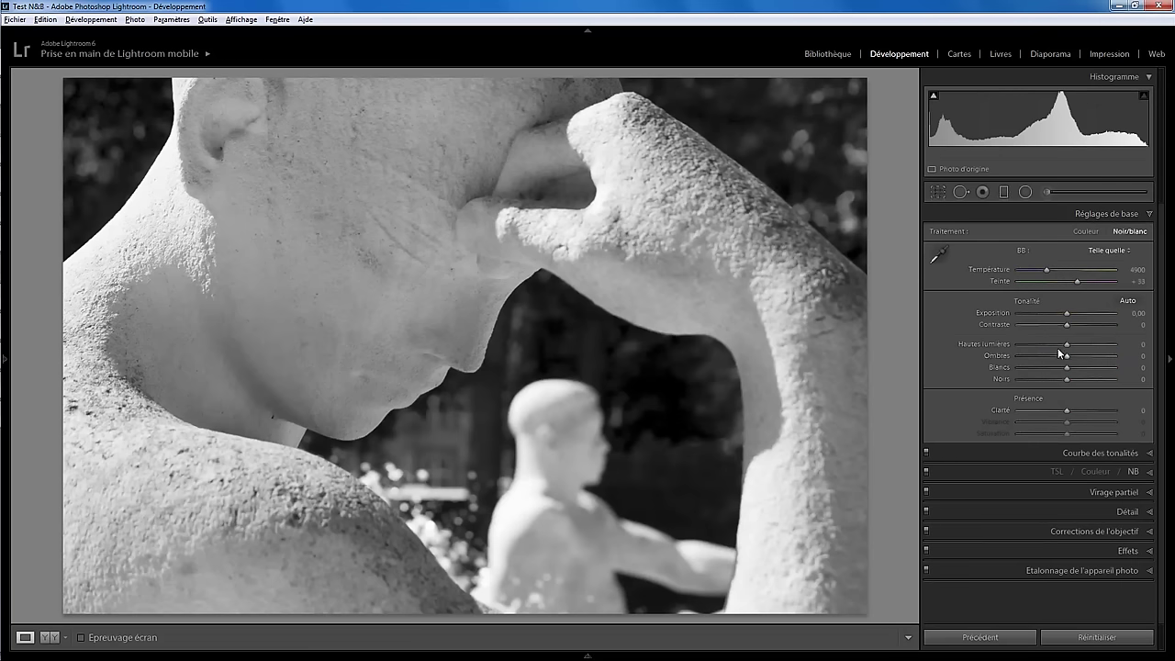
mouse_move(1066, 345)
mouse_down()
mouse_move(976, 354)
mouse_move(1053, 349)
mouse_move(1003, 353)
mouse_up()
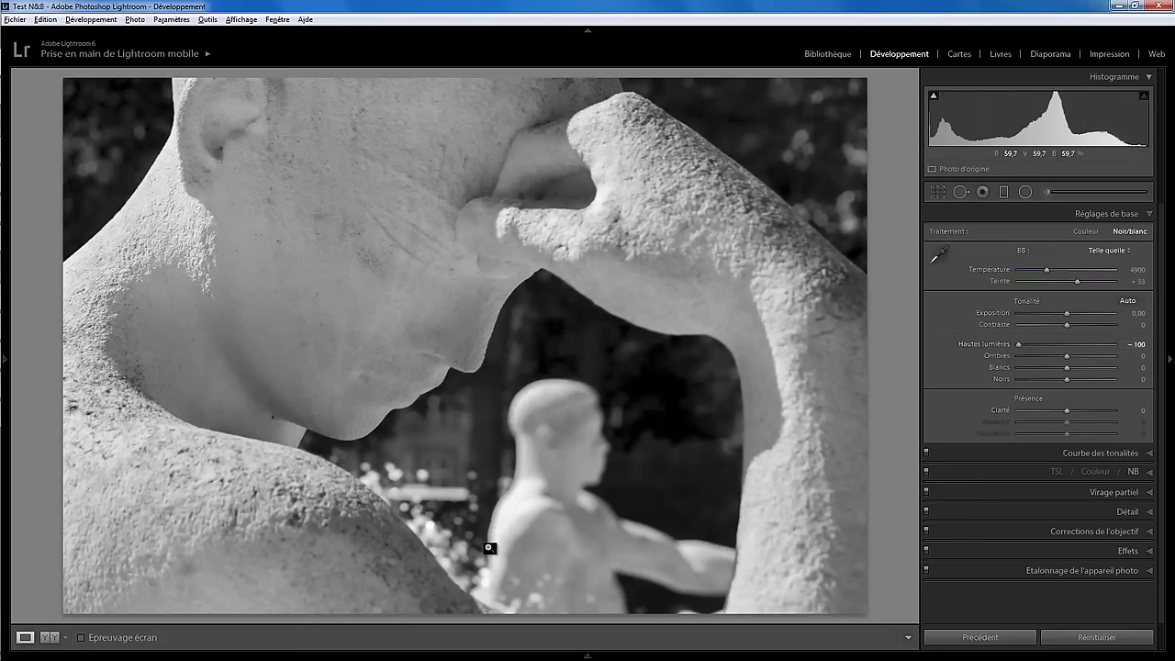
mouse_move(1018, 344)
mouse_down()
mouse_move(1053, 345)
mouse_move(1023, 367)
mouse_move(1057, 365)
mouse_up()
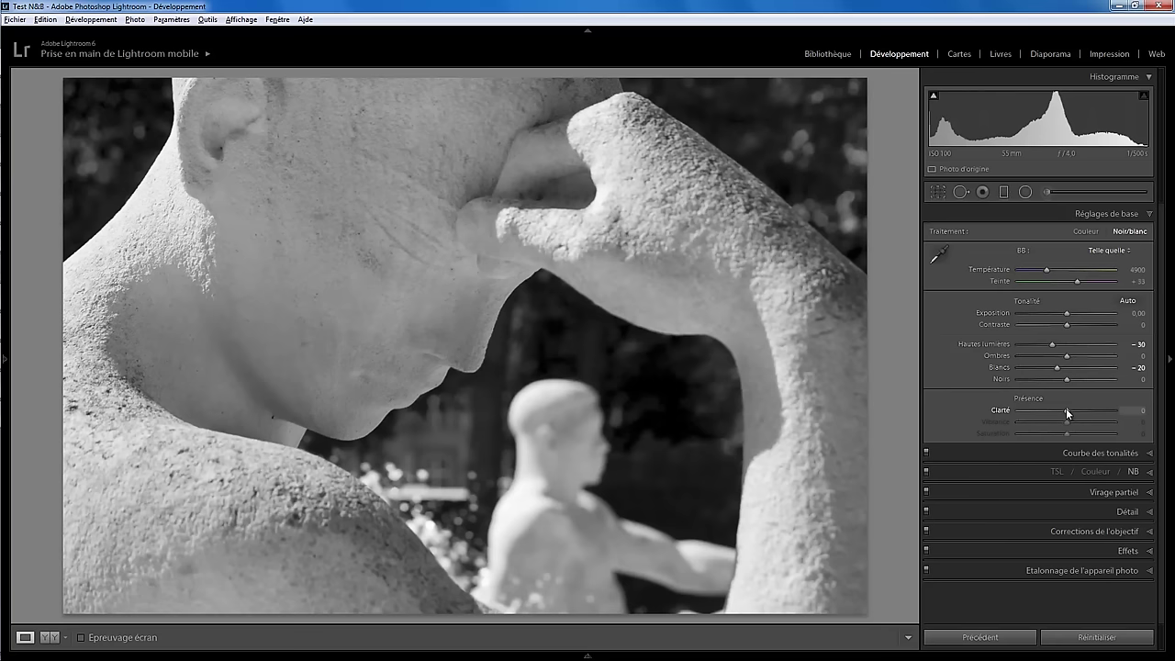
drag(1066, 410, 1121, 407)
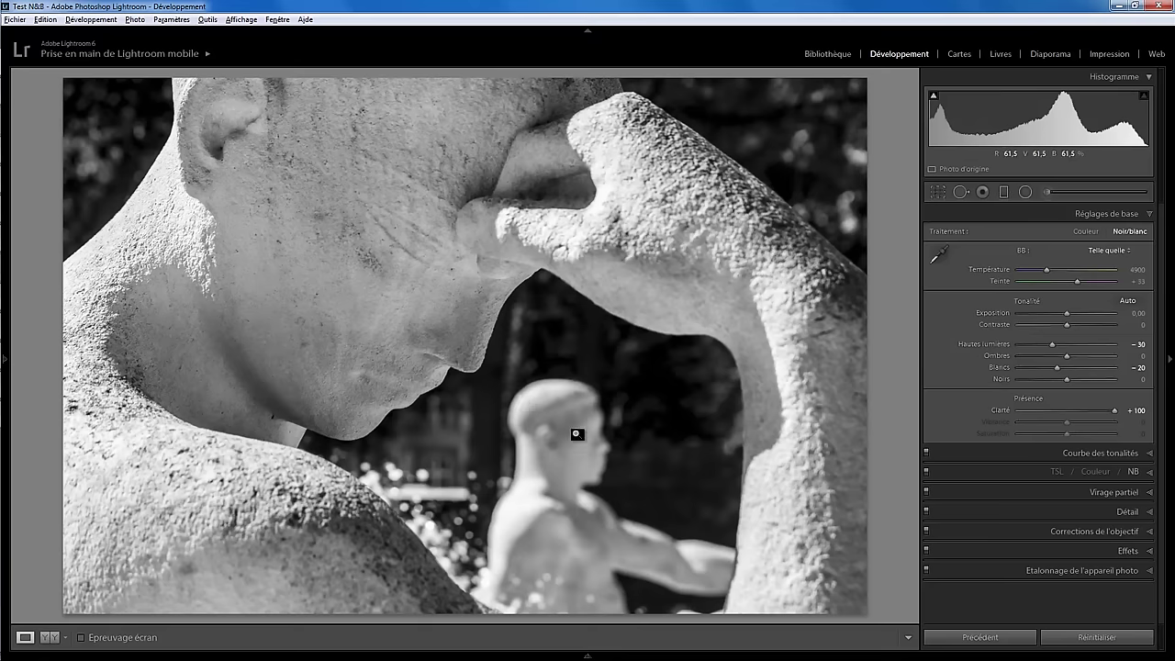
Draw a radial filter around the small blurred background figure's head
click(1026, 192)
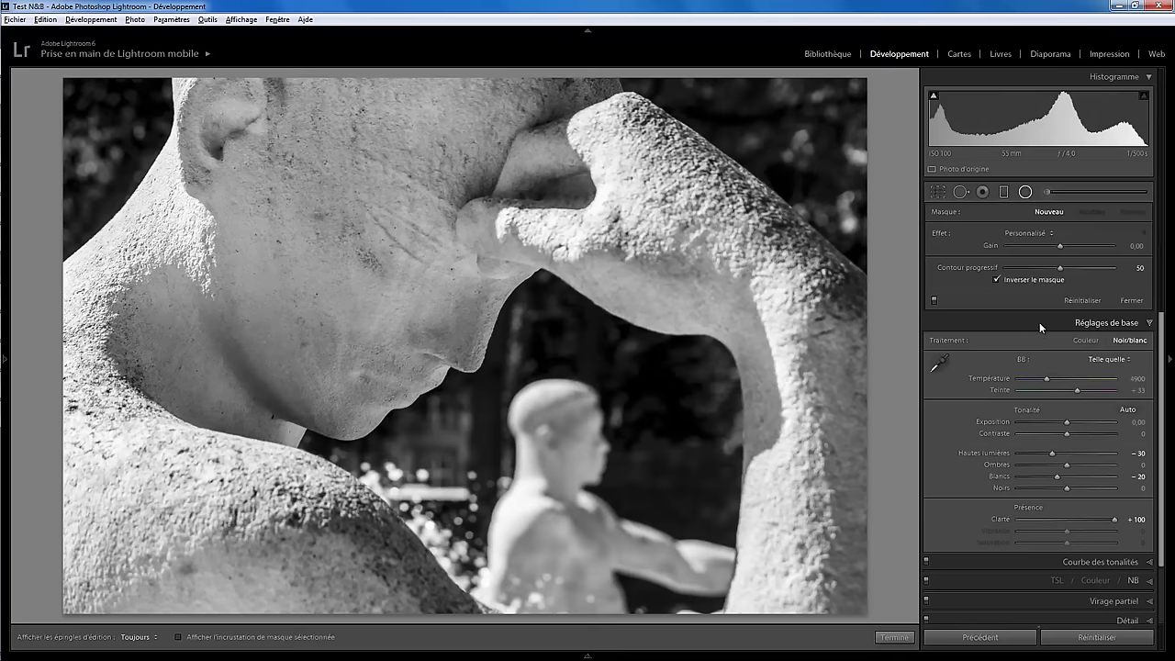
click(1027, 193)
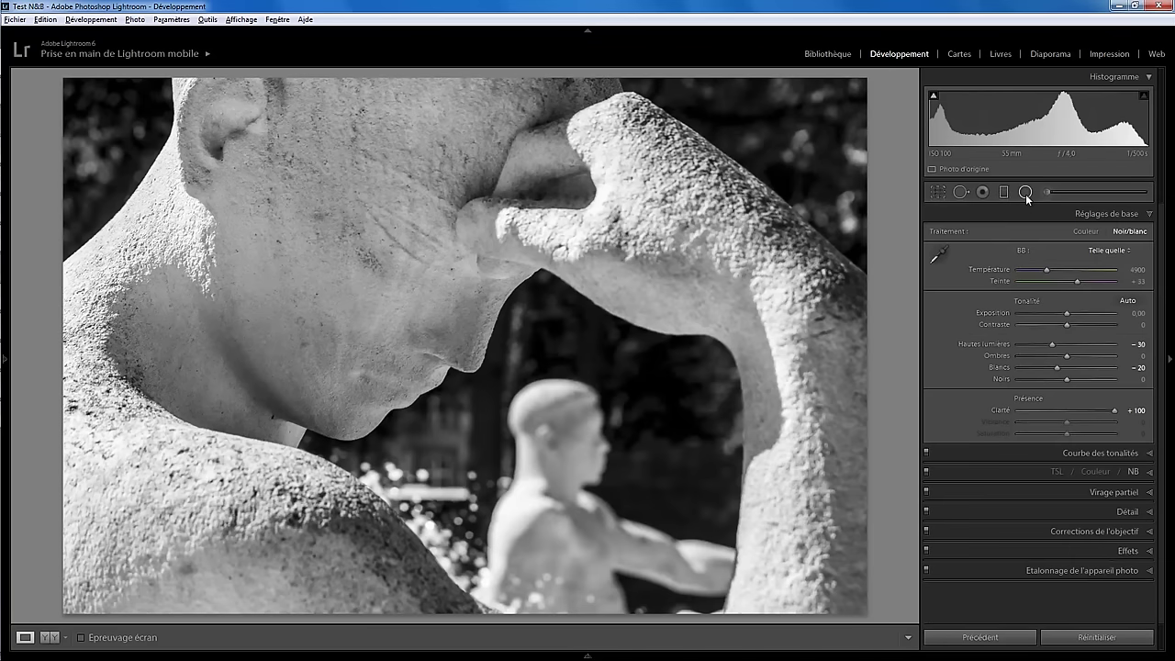
click(1025, 194)
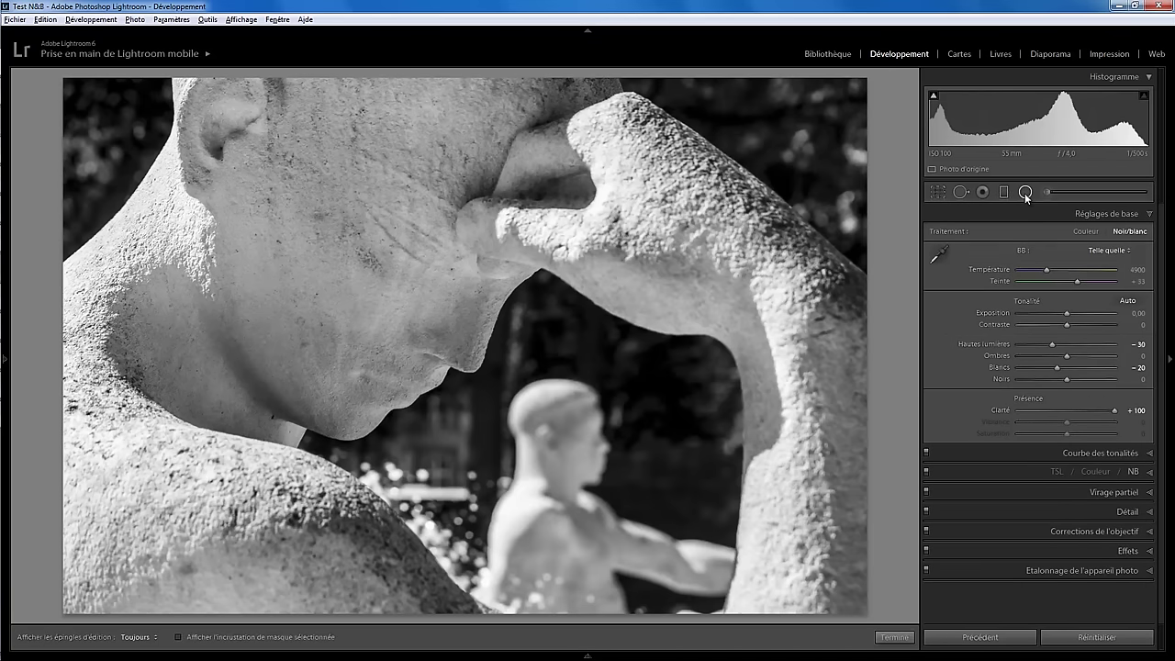
click(1143, 233)
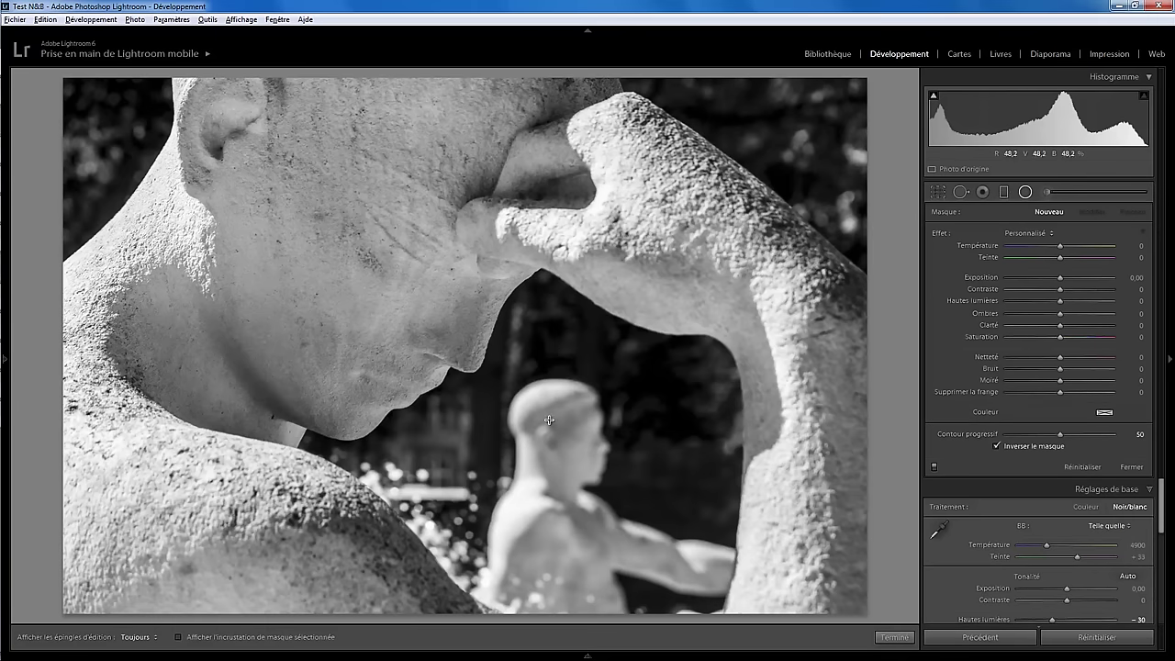
drag(549, 420, 668, 530)
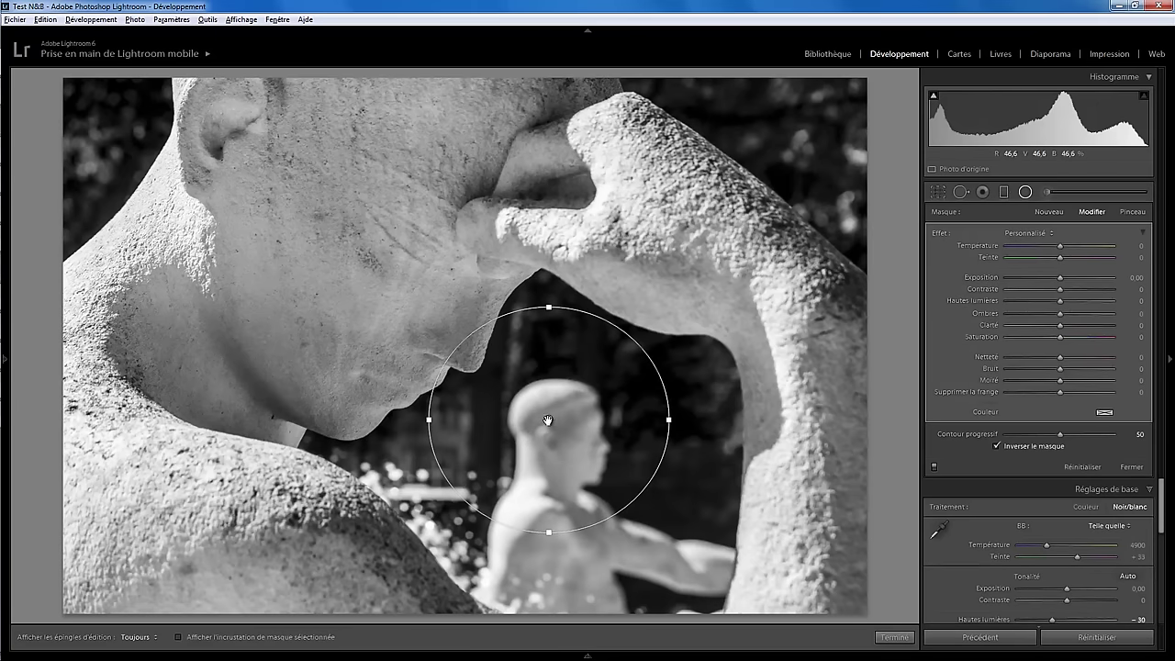
drag(550, 419, 563, 459)
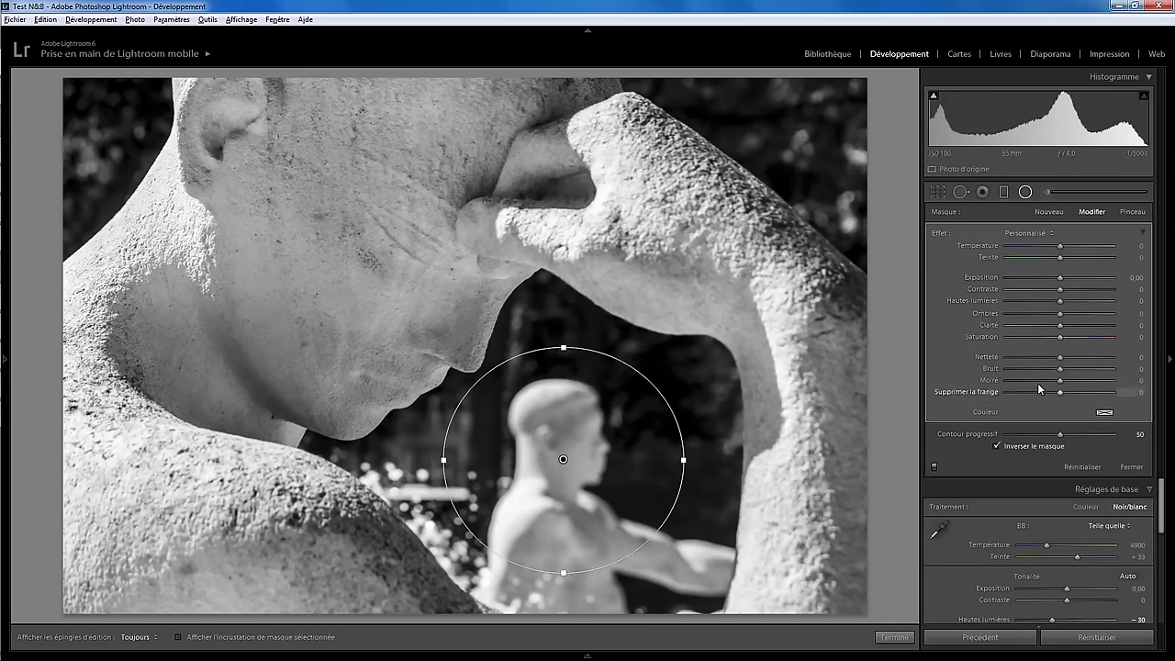
Give the filter Clarté −100 and stretch it into a tall ellipse over the figure
drag(1060, 326, 1007, 340)
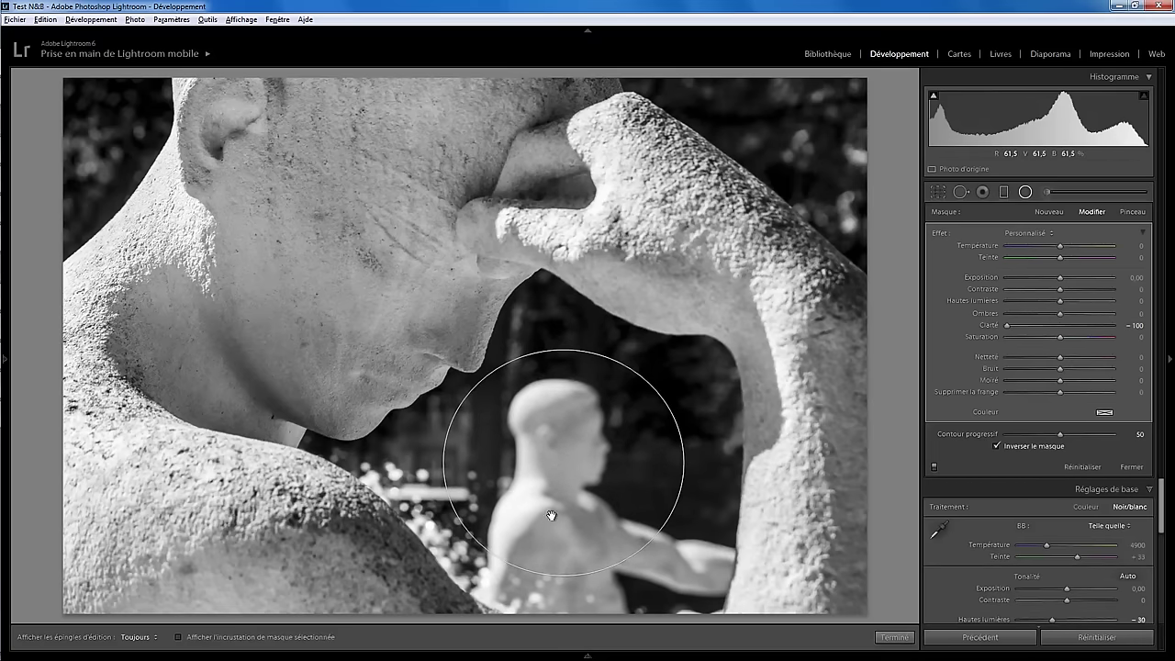
drag(563, 573, 564, 604)
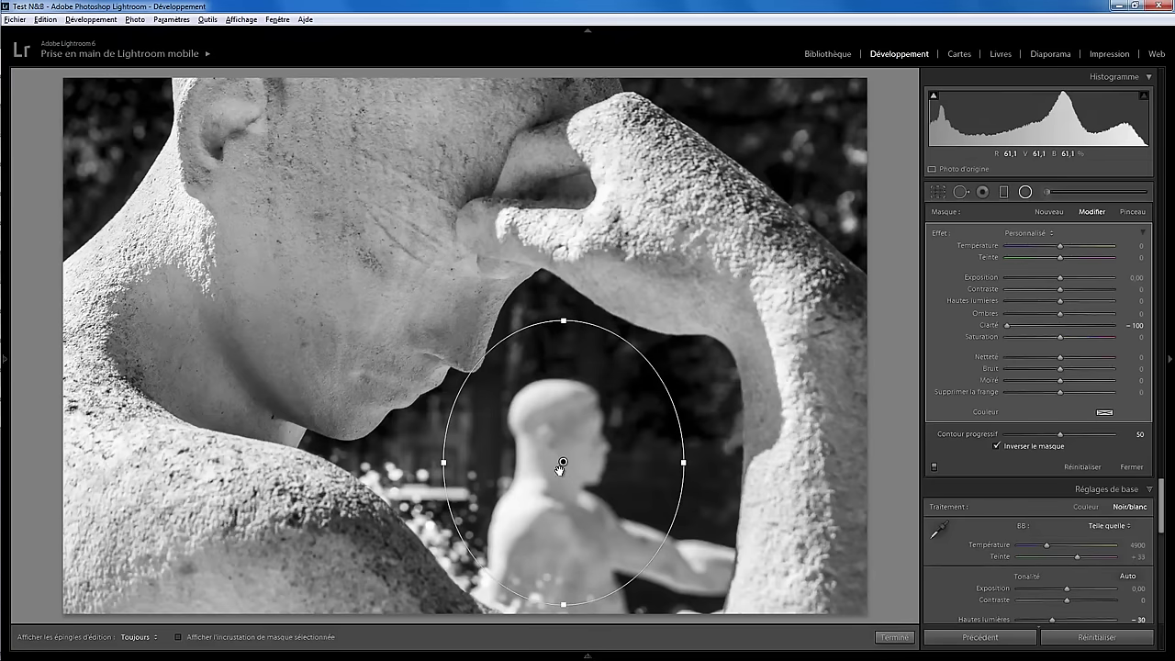
drag(563, 463, 565, 475)
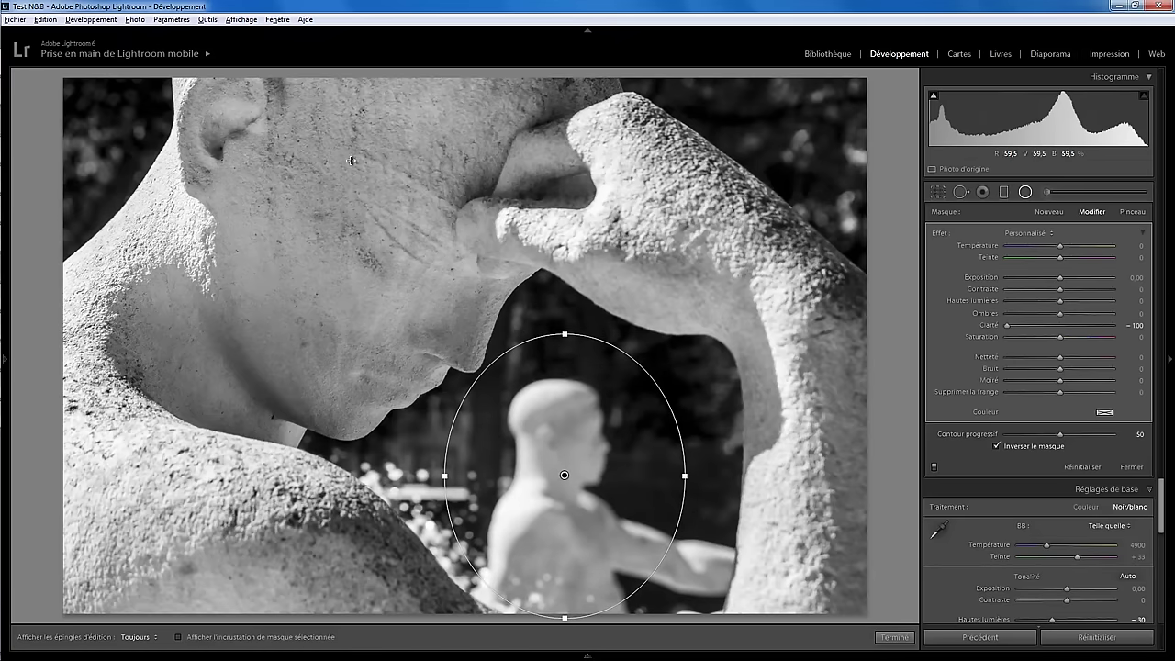
Add a radial filter on the large face (exposure 0.16, contrast 92, clarity 53) and set global Contraste +43
click(1026, 192)
click(1026, 192)
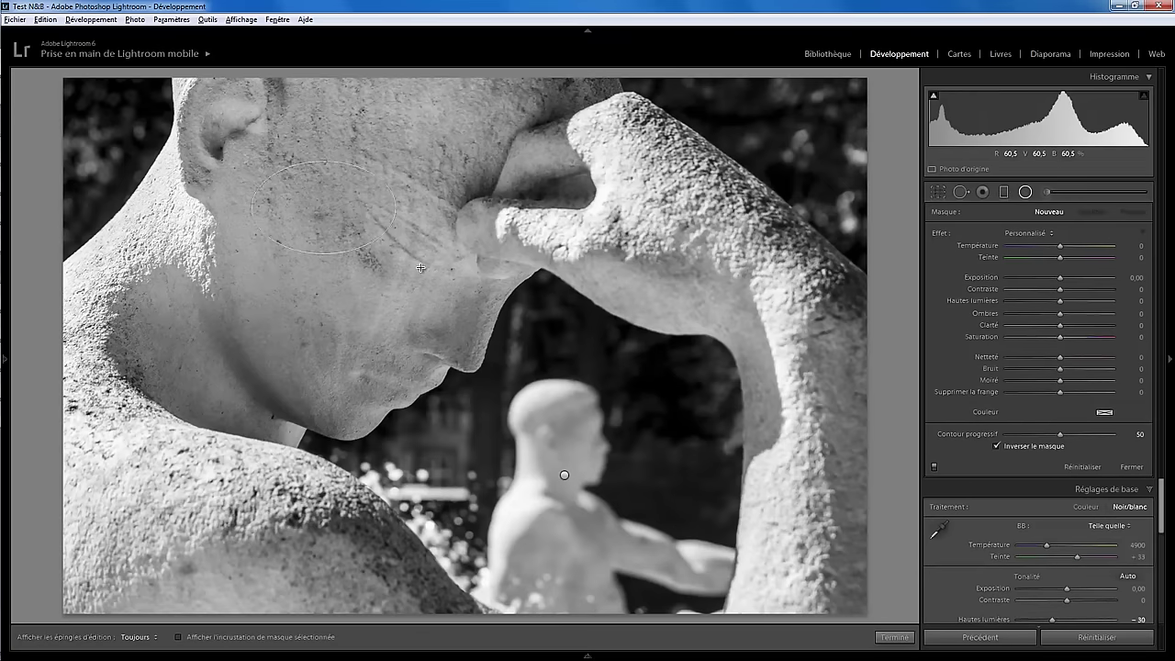
drag(324, 208, 508, 372)
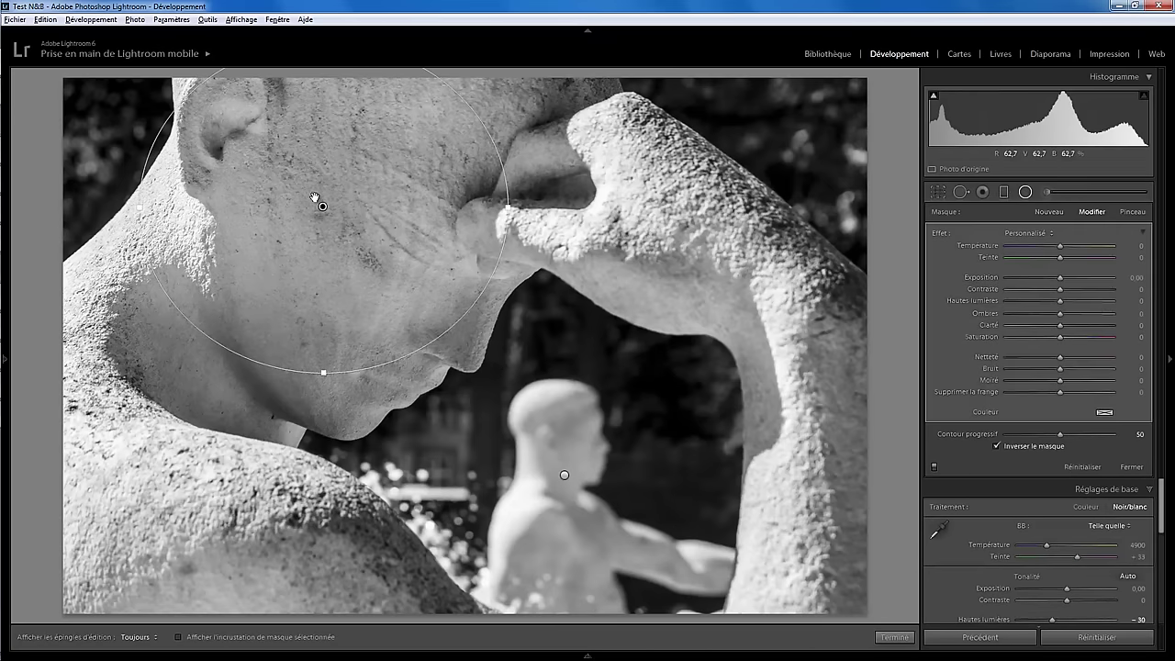
drag(322, 210, 346, 235)
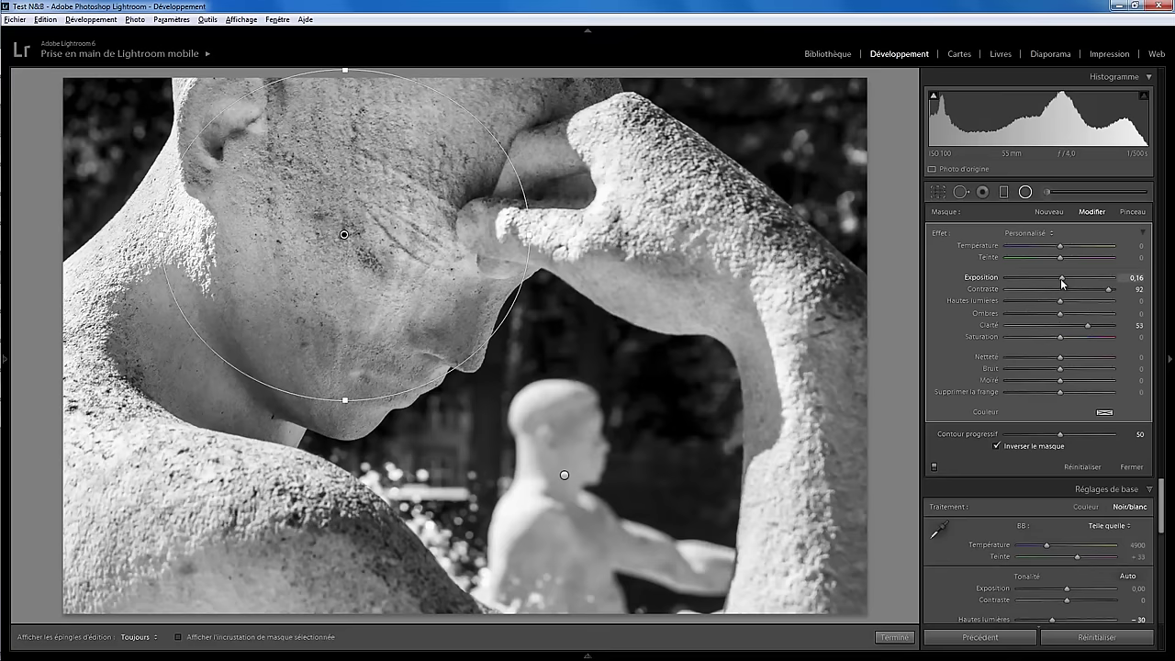
drag(344, 236, 344, 249)
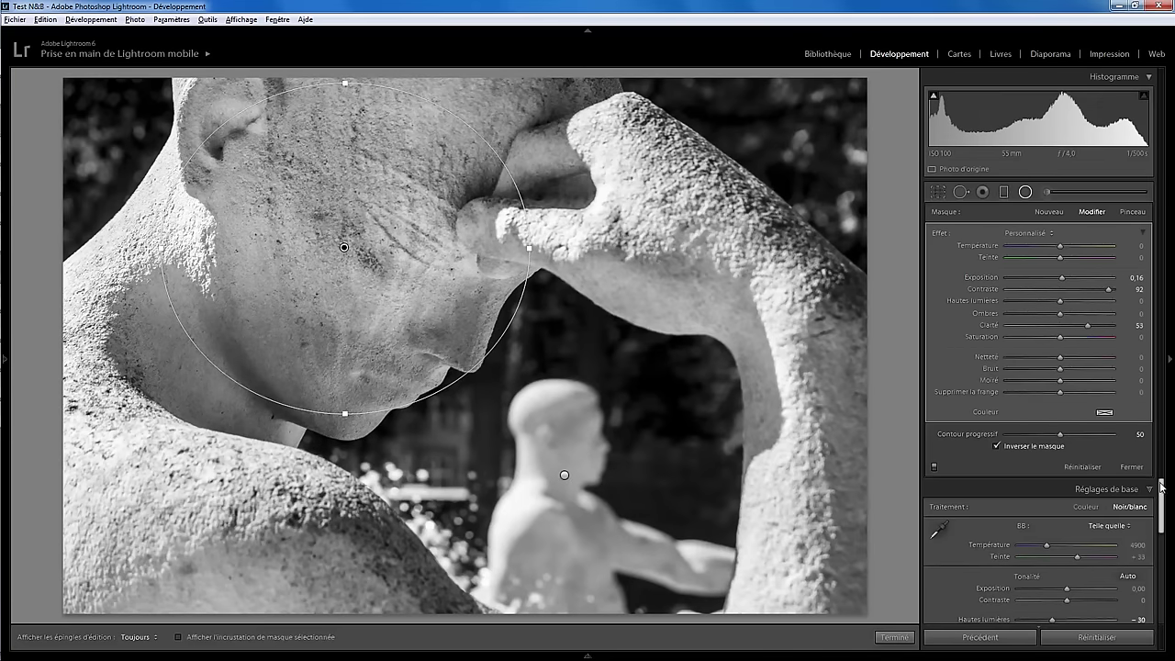
drag(1162, 488, 1164, 513)
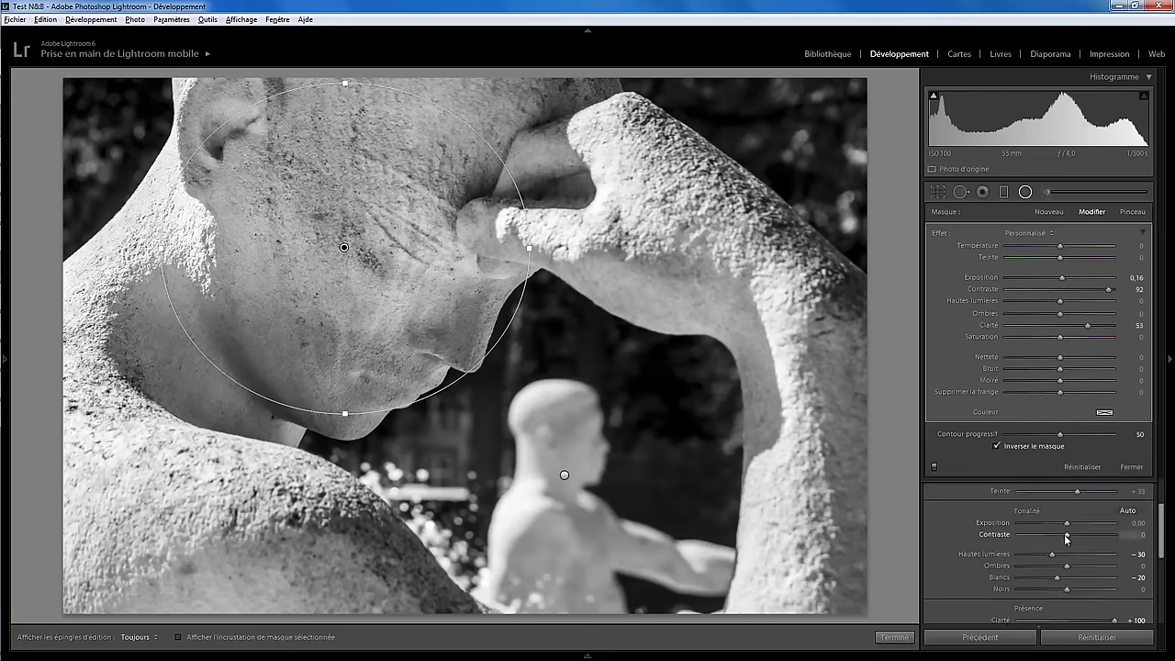
drag(1065, 539, 1086, 542)
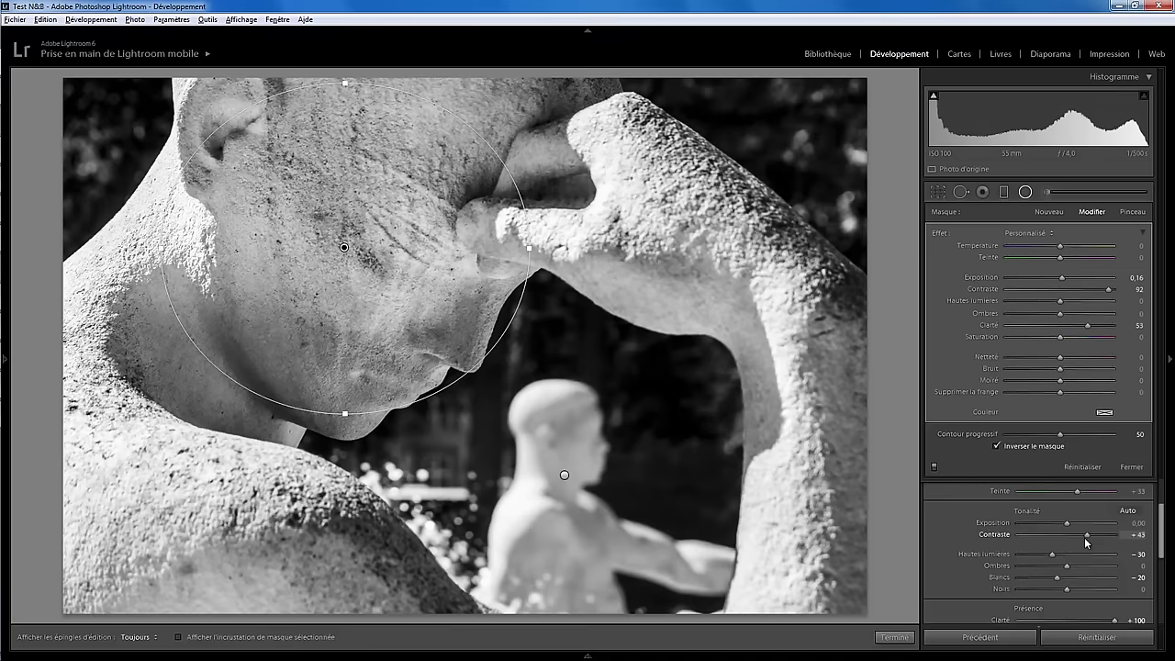
Finish the radial filter and add a post-crop vignette with Gain −22 in Effets
click(895, 638)
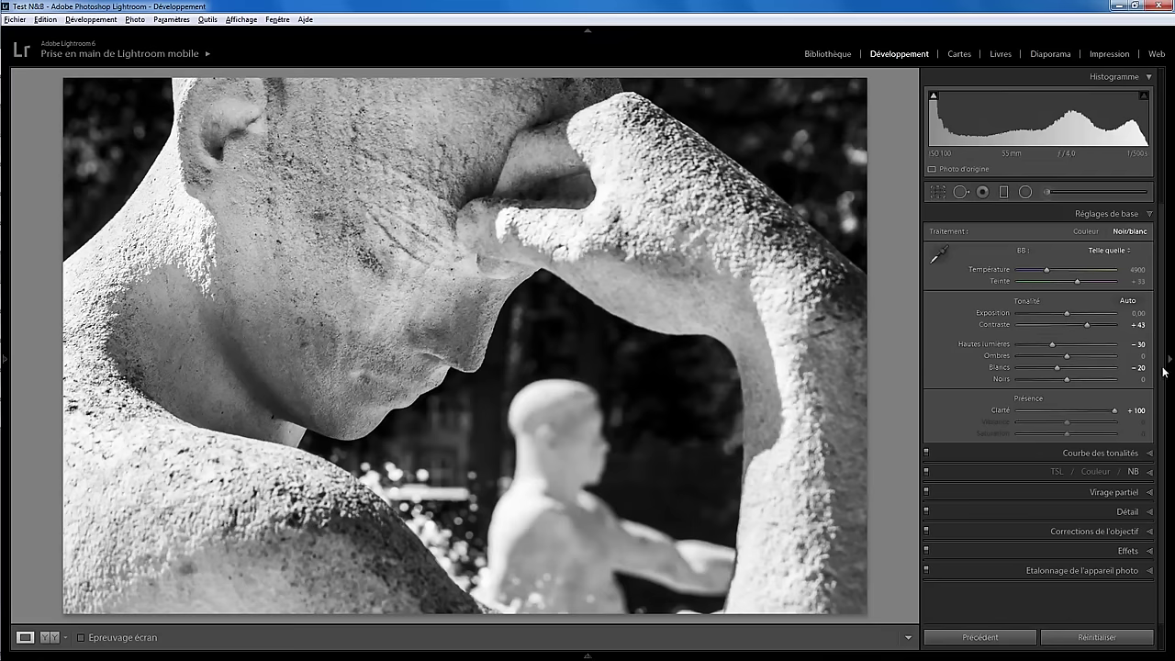
click(1127, 551)
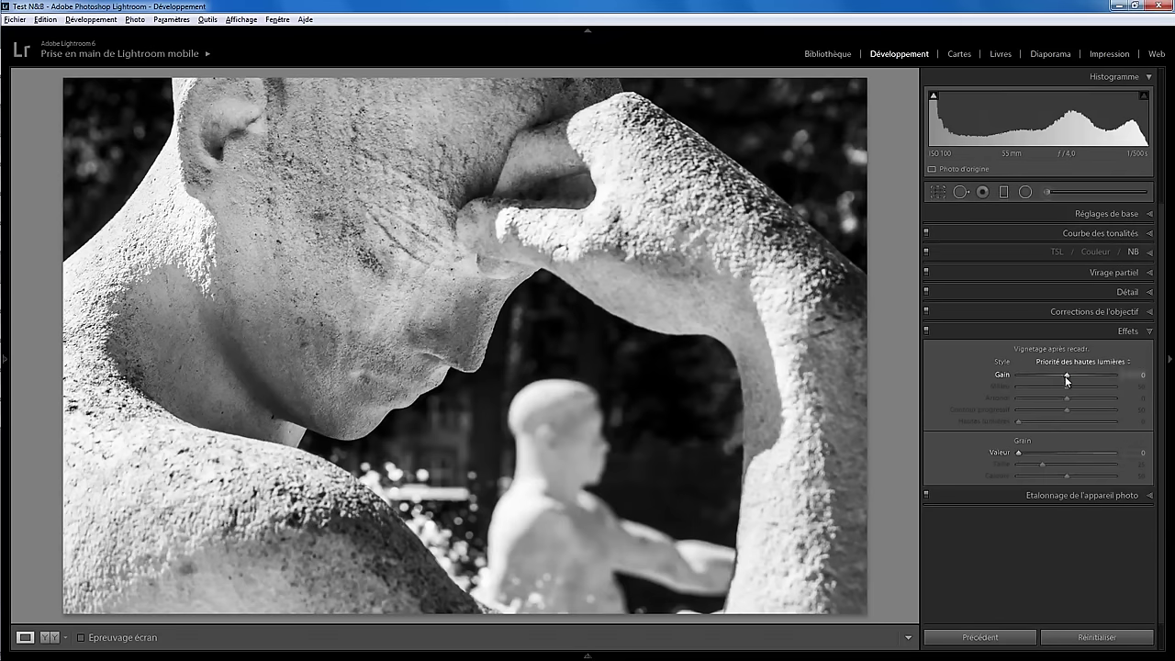
drag(1067, 372, 1054, 372)
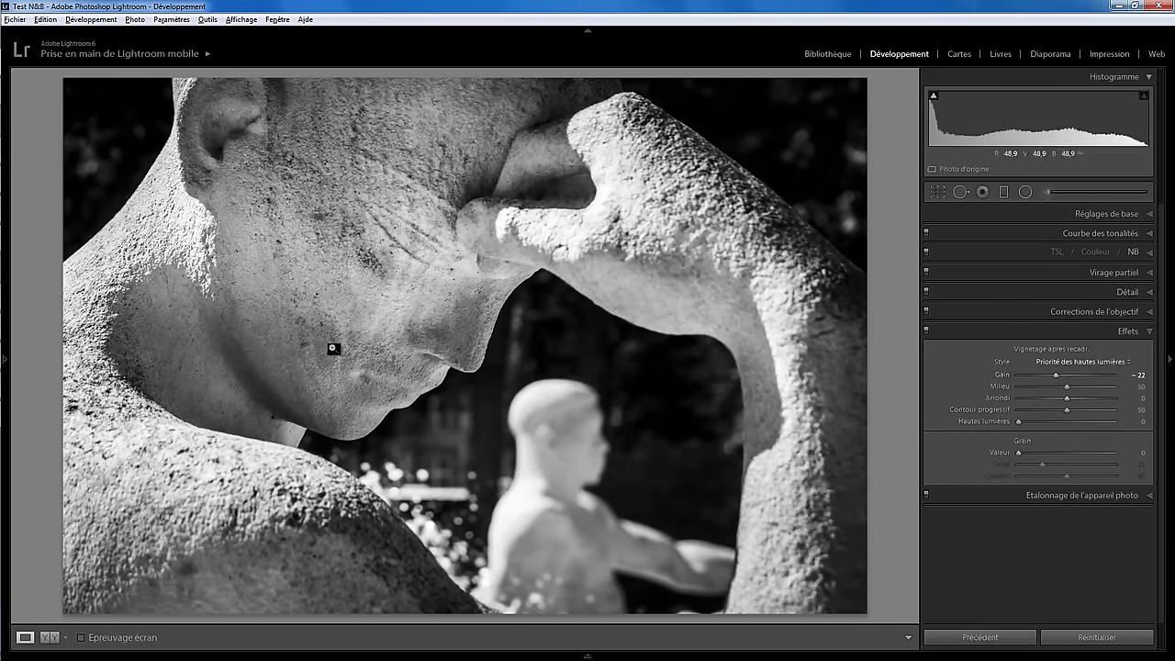
Enlarge the face radial filter, set exposure 0.35 and highlights 53, and reset Ombres to 0
click(1027, 193)
click(346, 248)
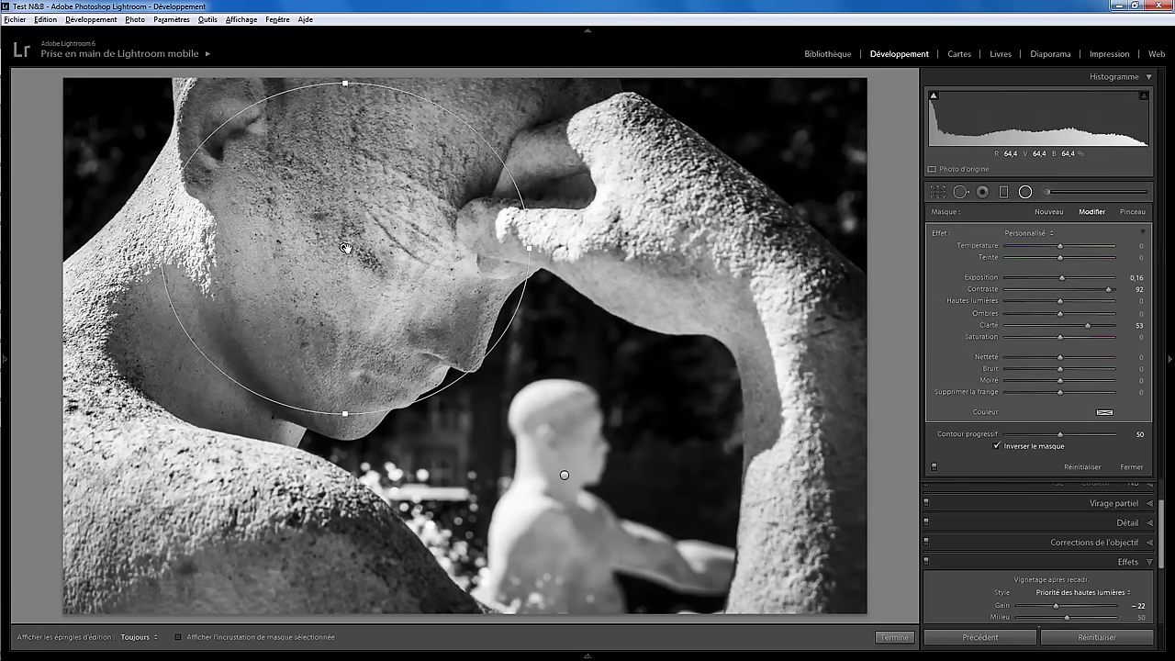
drag(345, 414, 345, 430)
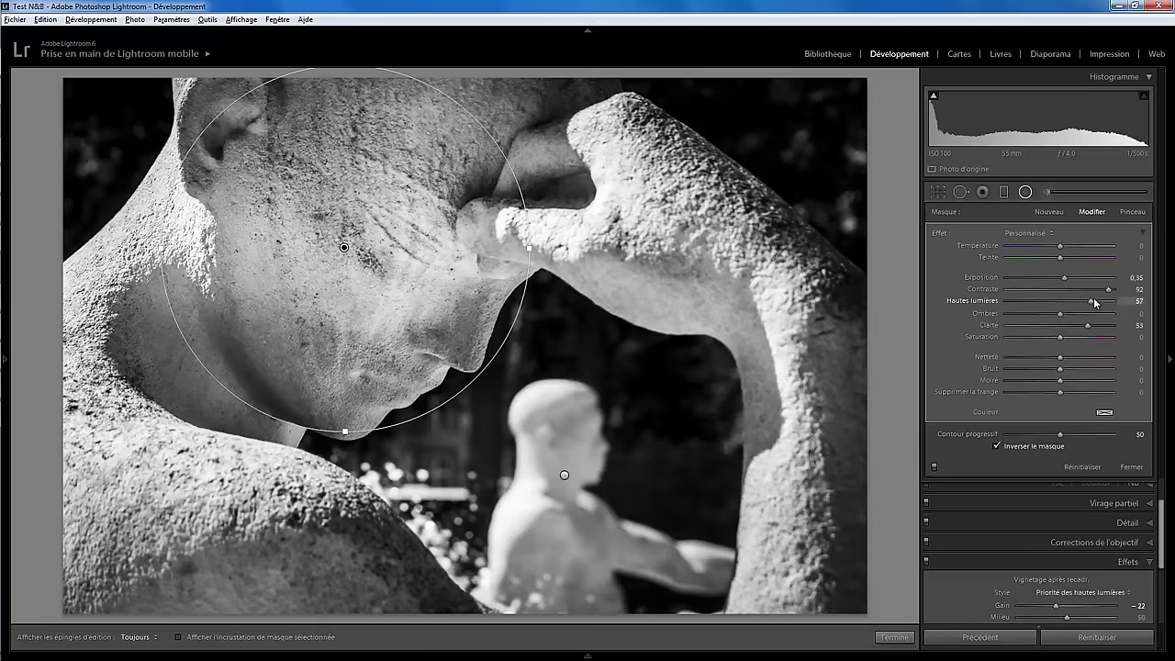
mouse_move(1060, 314)
mouse_down()
mouse_move(1035, 315)
mouse_move(1041, 300)
mouse_up()
double_click(1046, 312)
click(896, 638)
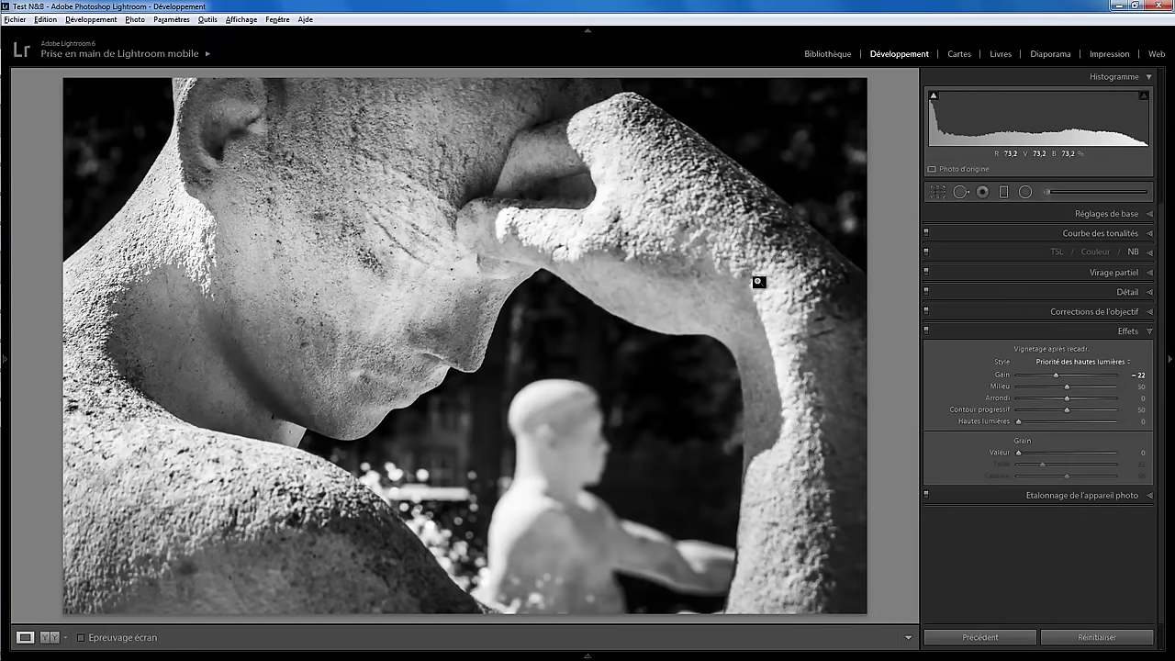
Paint an adjustment brush with Hautes lumières −100 along the raised arm's bright edge
click(1046, 191)
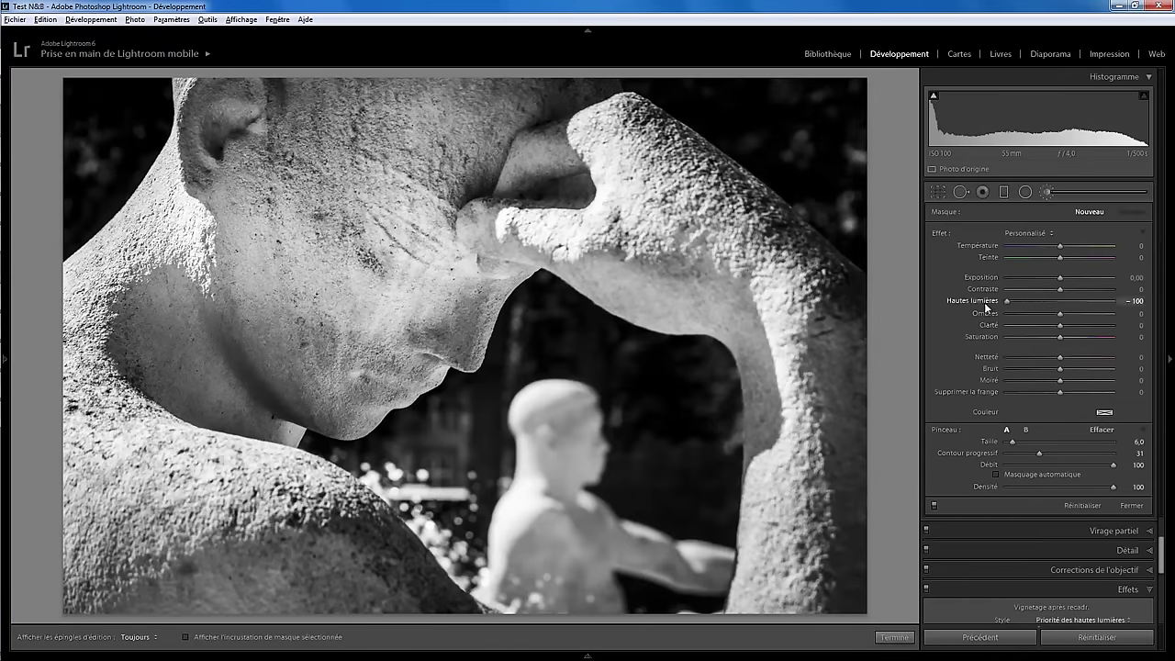
scroll(777, 291, up, 4)
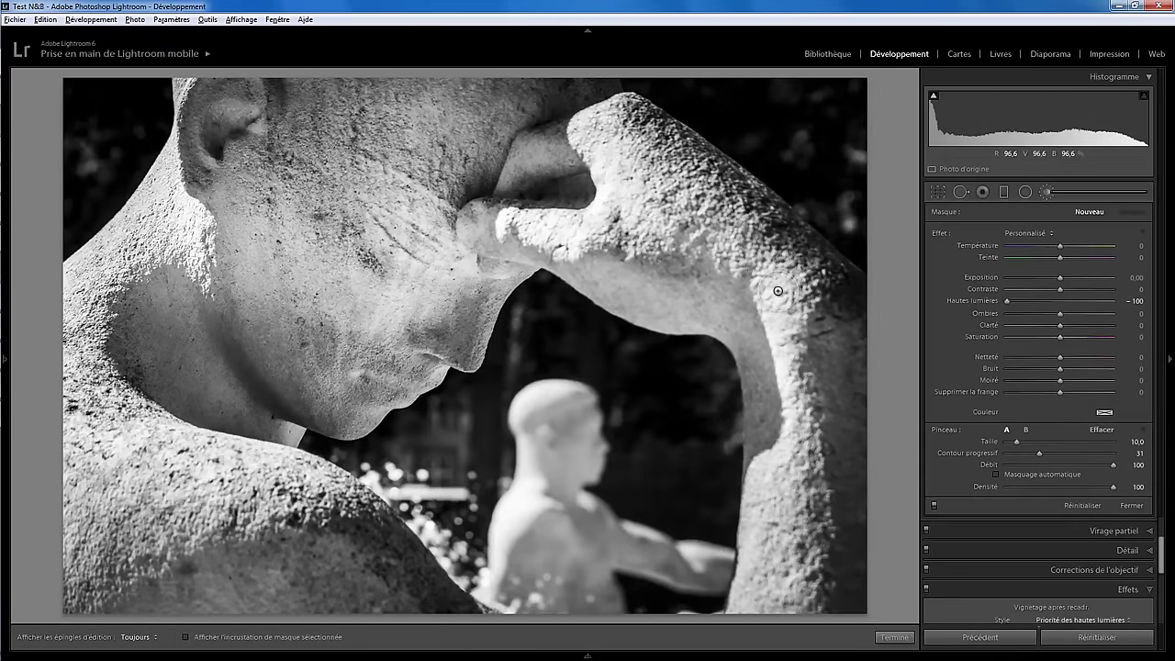
key(h)
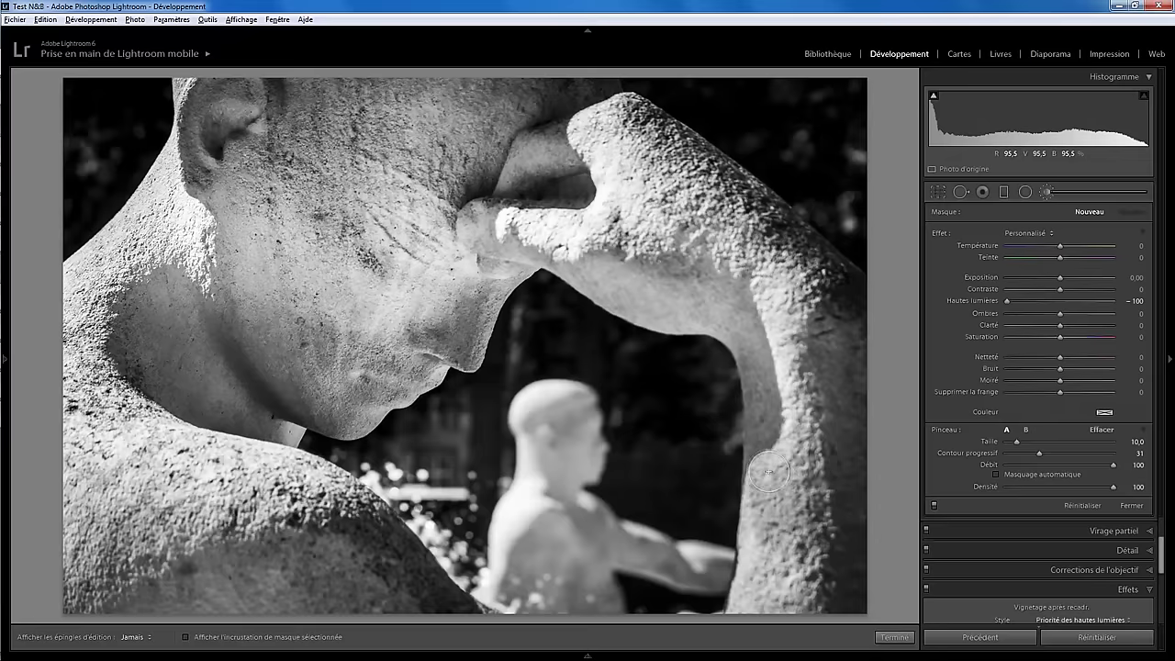
mouse_move(768, 472)
mouse_down()
mouse_move(799, 547)
mouse_move(613, 103)
mouse_move(572, 235)
mouse_move(501, 228)
mouse_move(757, 266)
mouse_move(794, 345)
mouse_move(807, 489)
mouse_move(794, 583)
mouse_up()
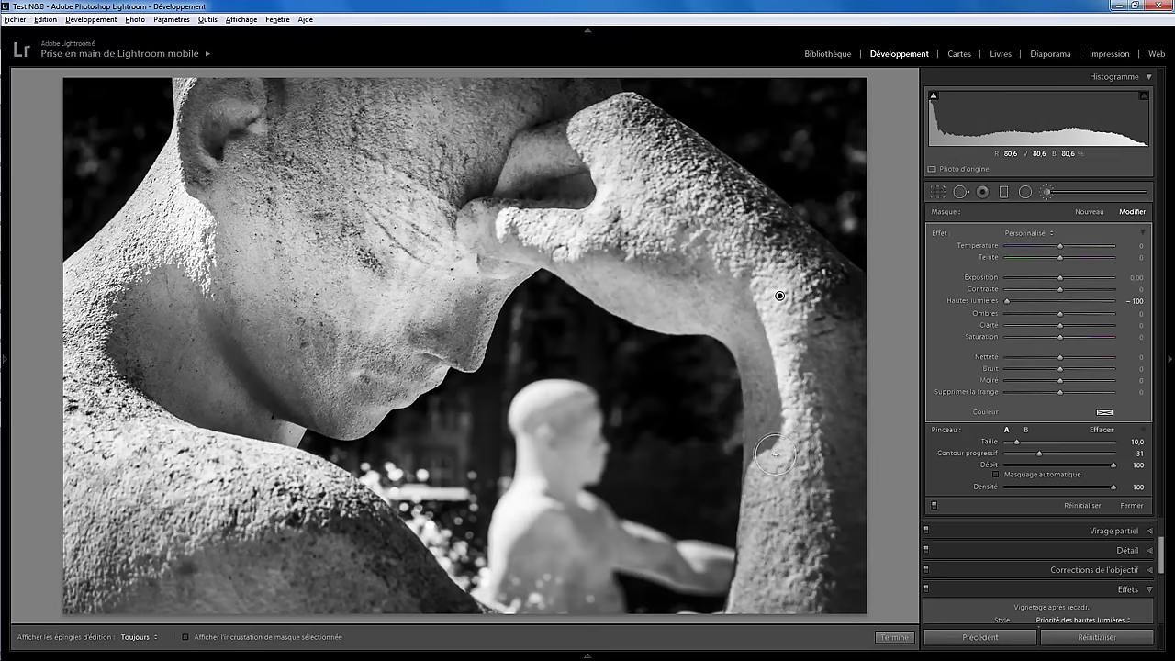
key(k)
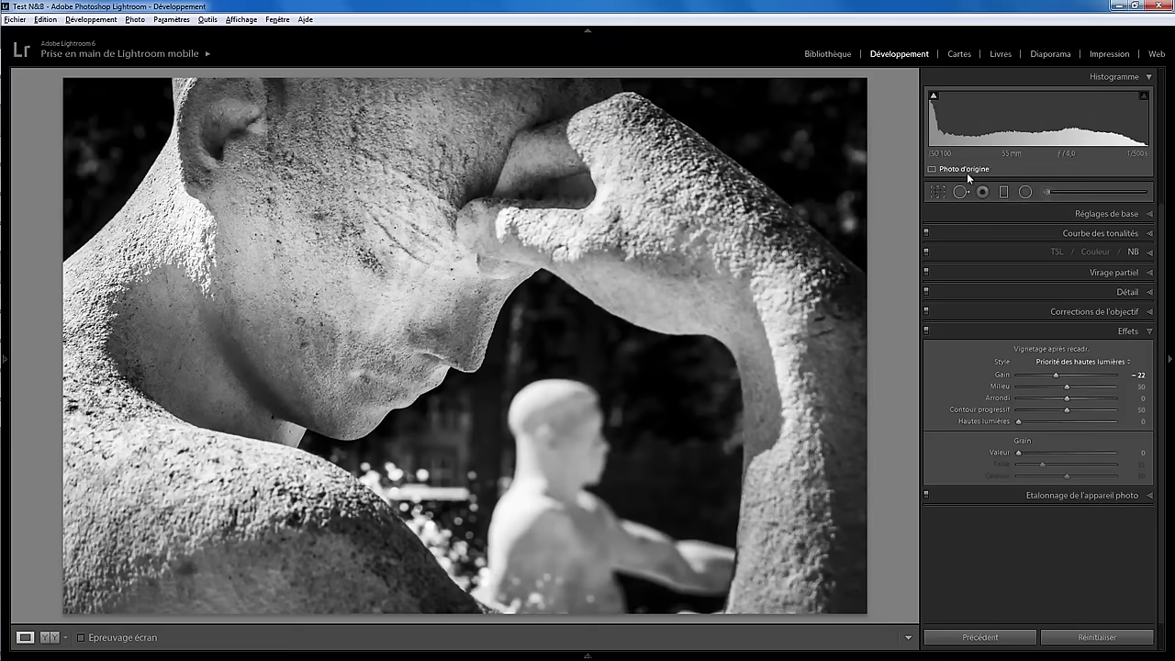
Paint a Spot Removal healing stroke down the statue's arm and fine-tune its Opacité
click(962, 190)
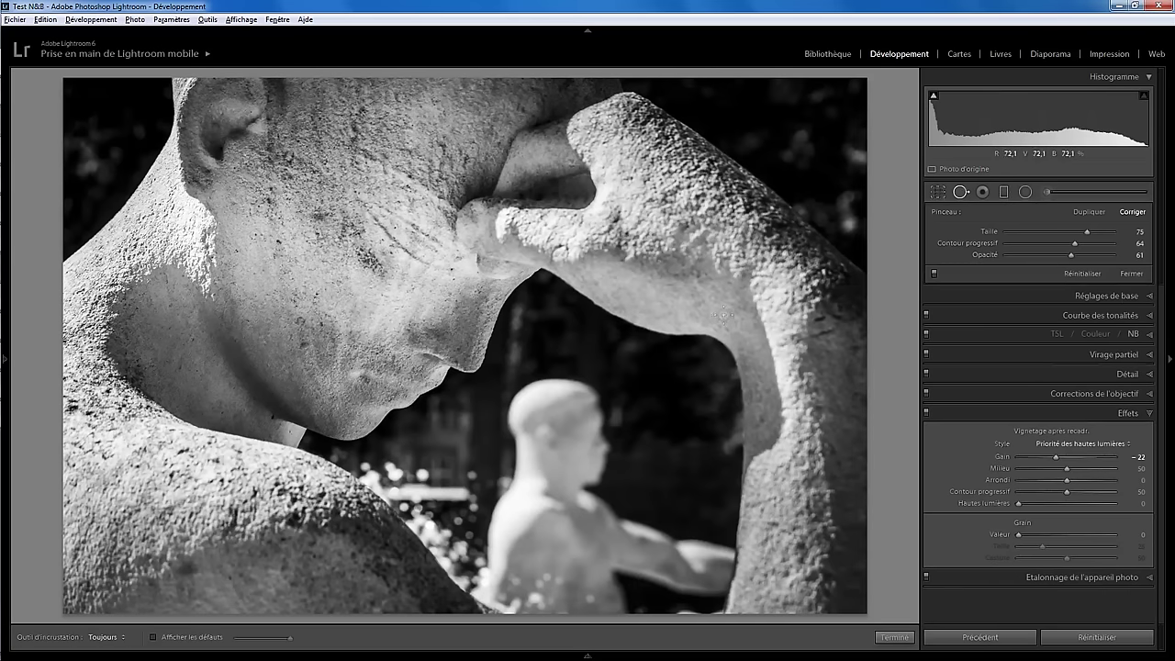
scroll(748, 307, up, 2)
scroll(751, 302, down, 1)
drag(749, 291, 774, 360)
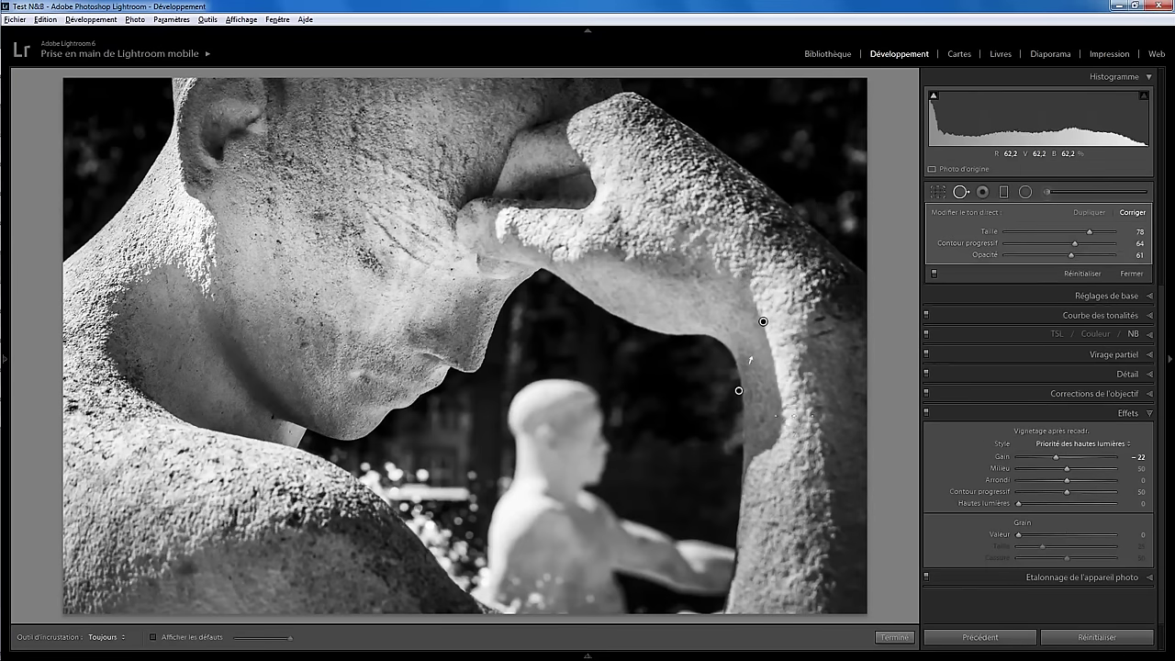
mouse_move(792, 380)
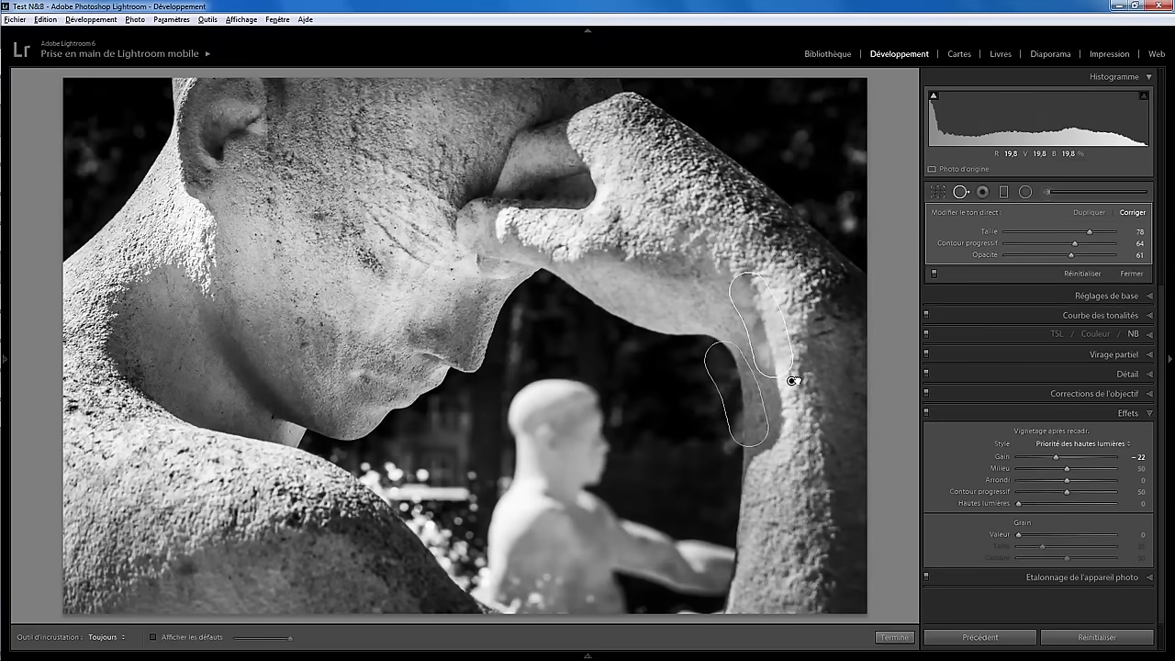
drag(793, 380, 787, 518)
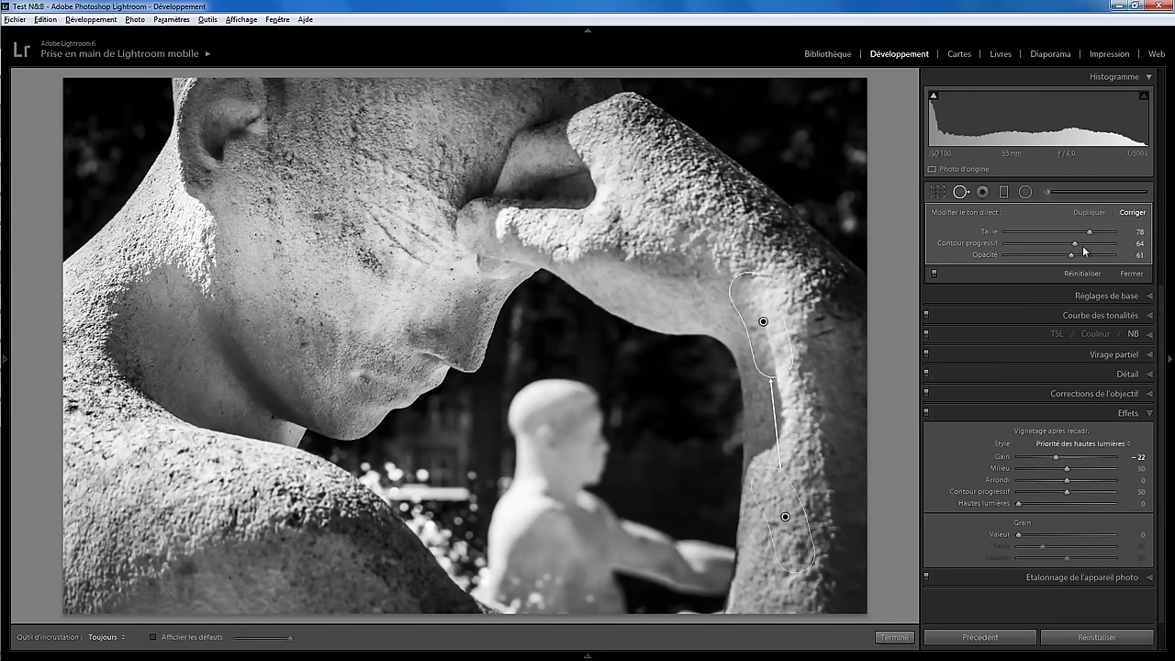
drag(1071, 255, 987, 259)
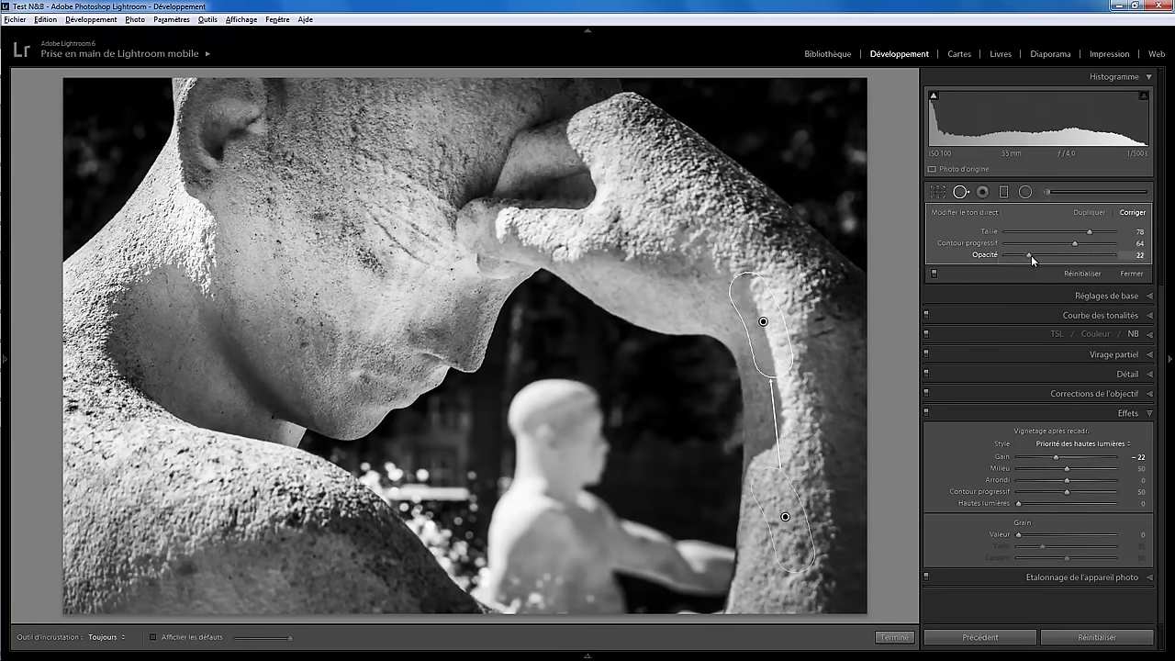
drag(1045, 256, 1081, 259)
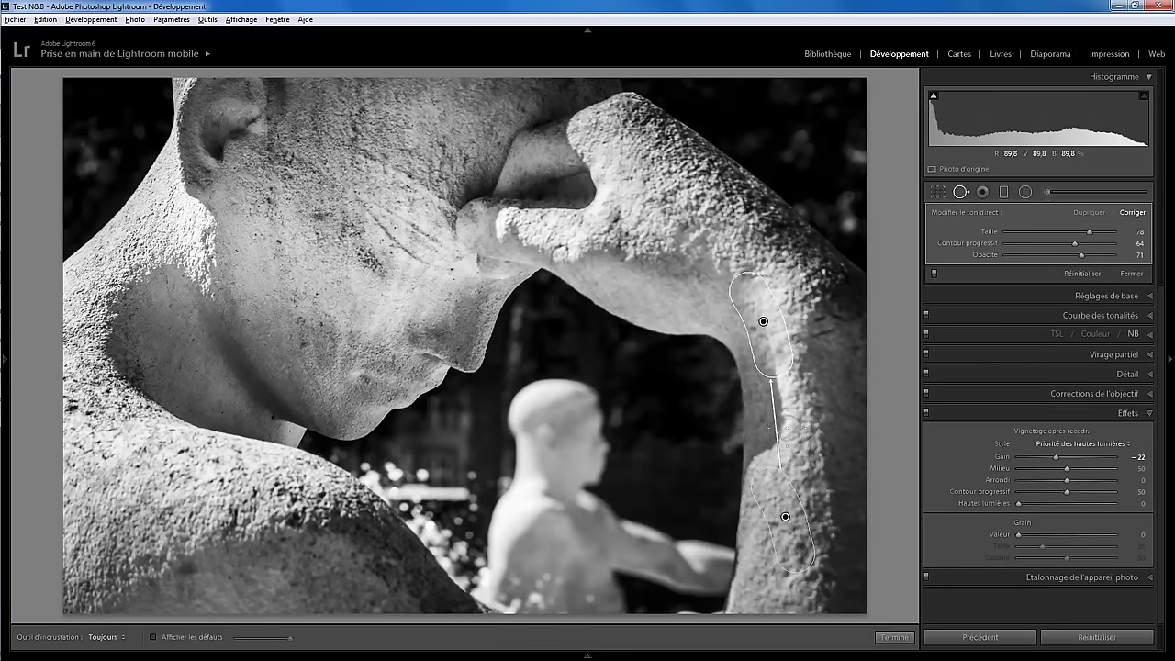
Heal the remaining arm blemishes using clean stone as the source, then leave the spot tool
drag(776, 450, 780, 372)
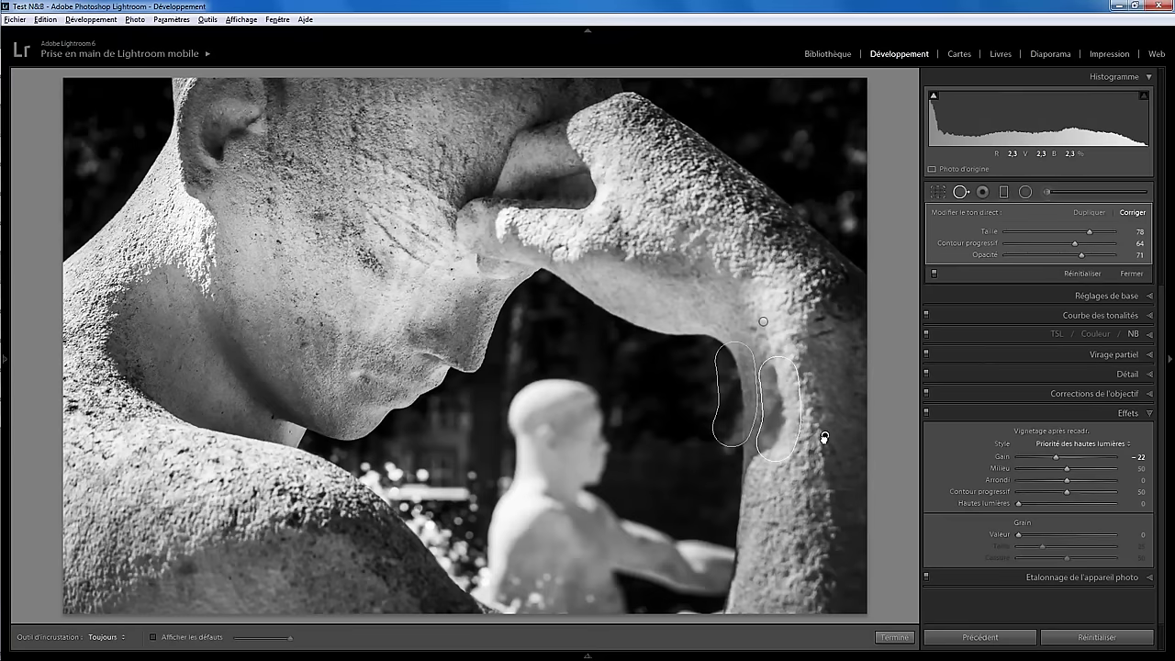
drag(802, 457, 789, 510)
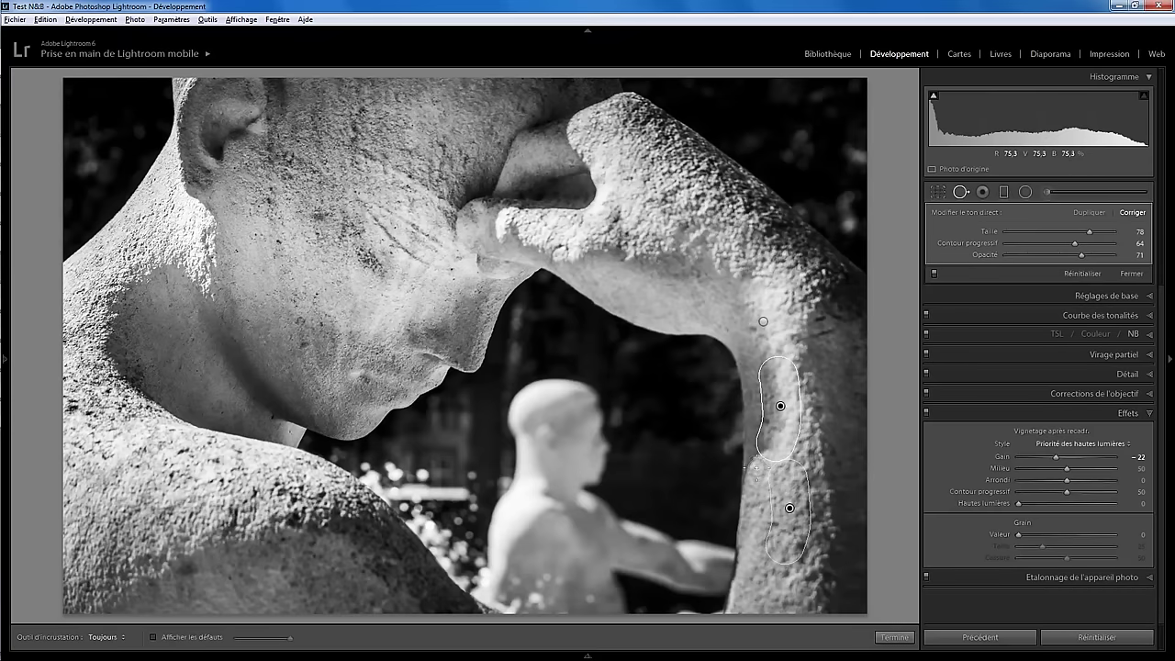
key(ctrl+z)
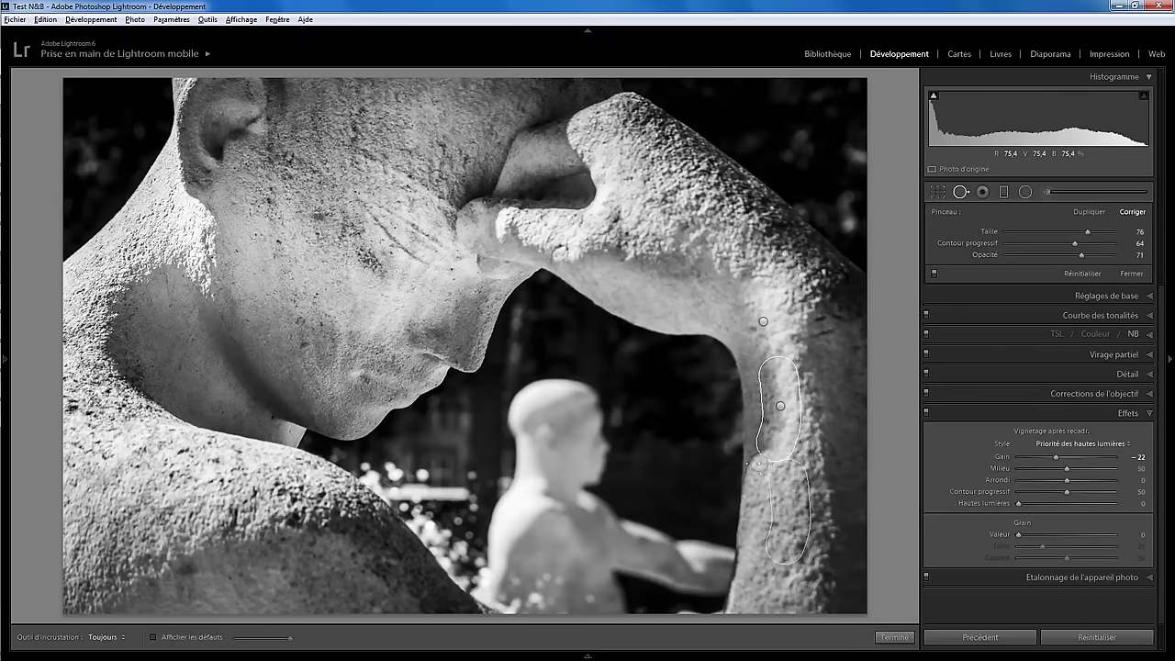
click(768, 452)
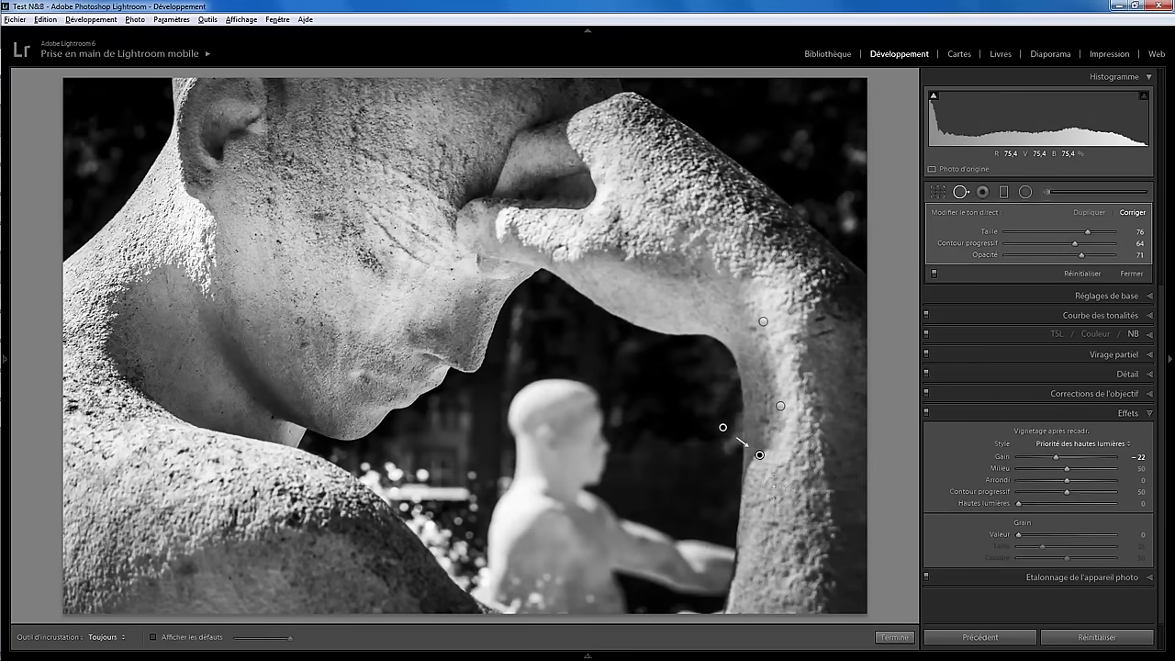
drag(718, 437, 783, 500)
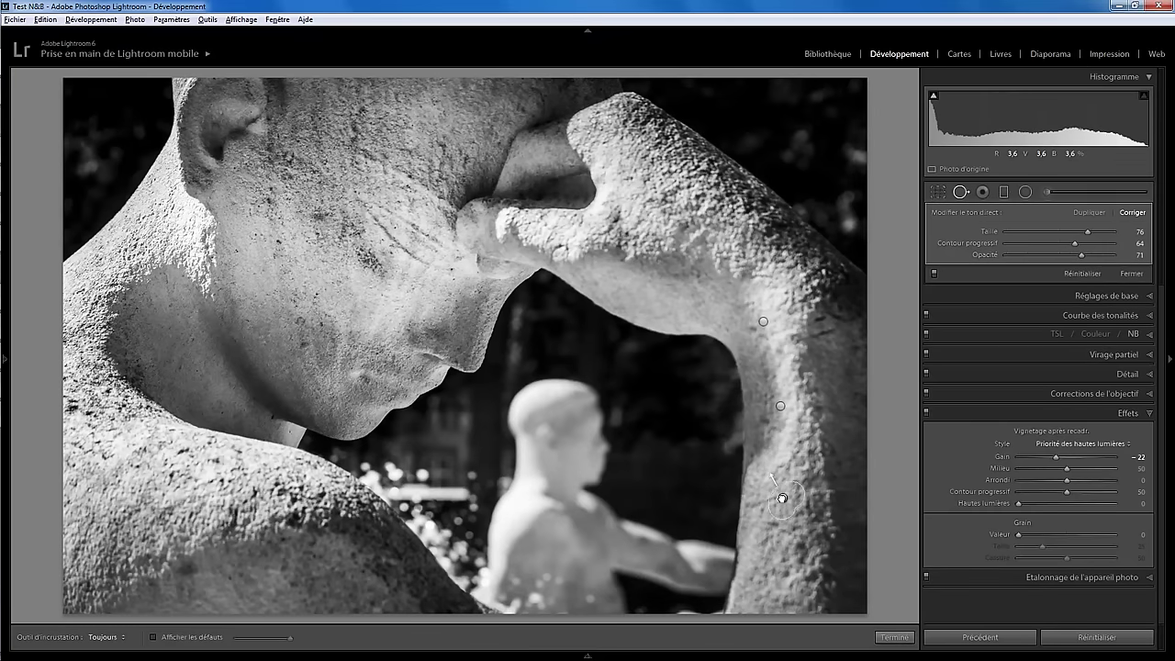
click(894, 636)
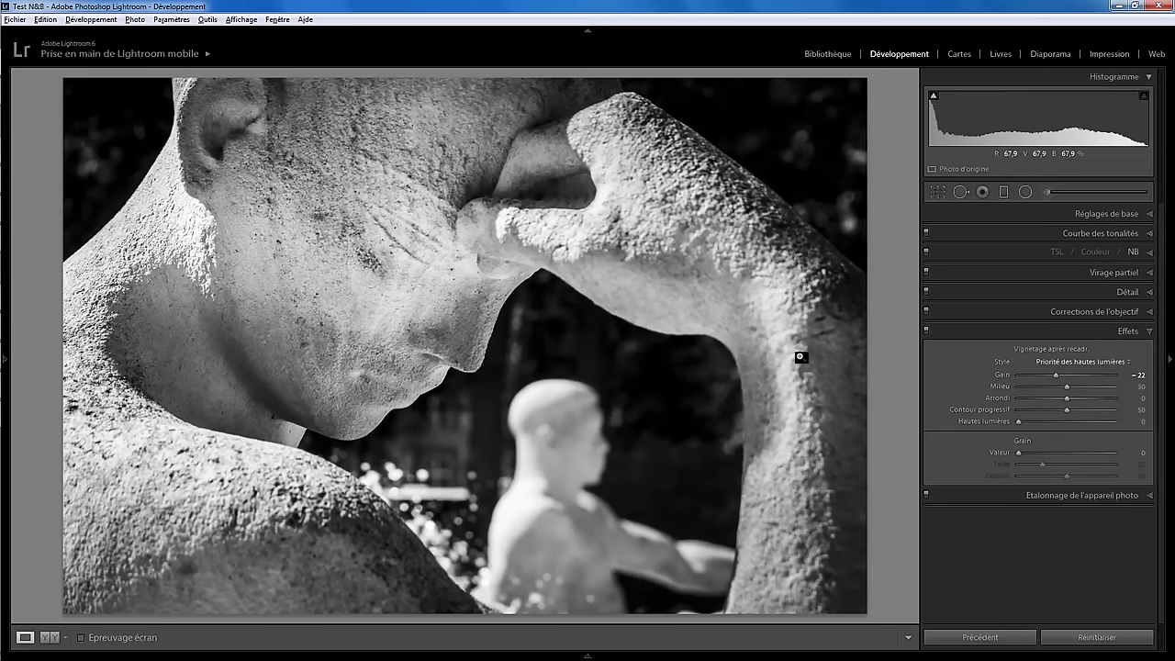
Draw a radial filter over the forearm and brow, set highlights to −100, and widen it toward the forehead
click(1025, 191)
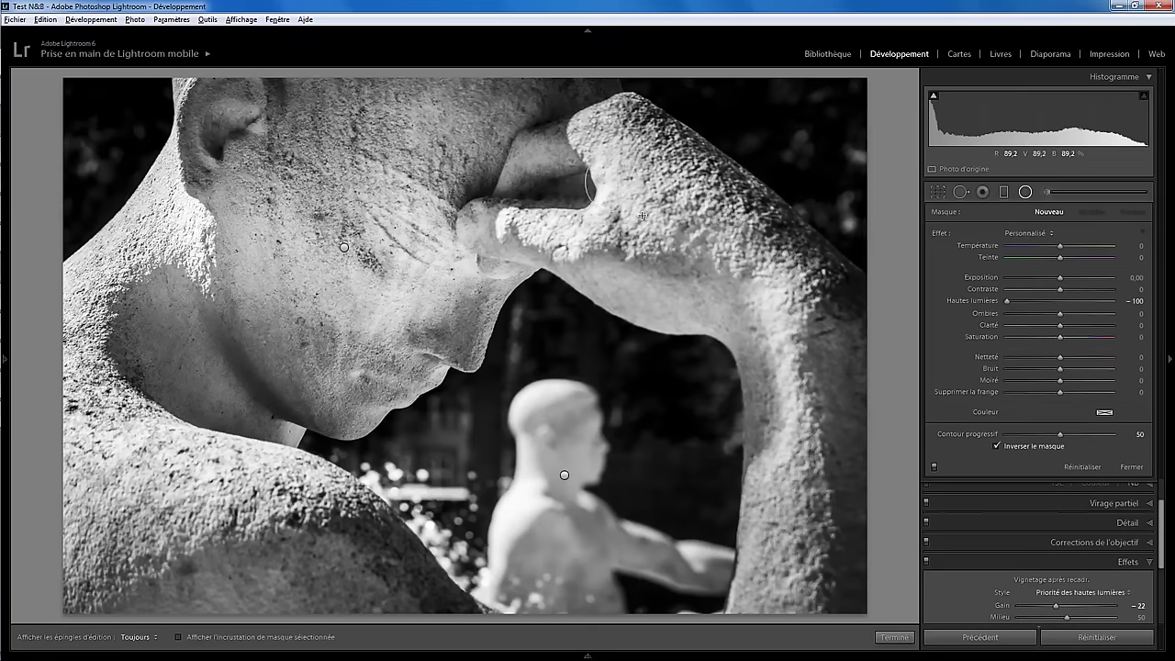
drag(611, 181, 696, 260)
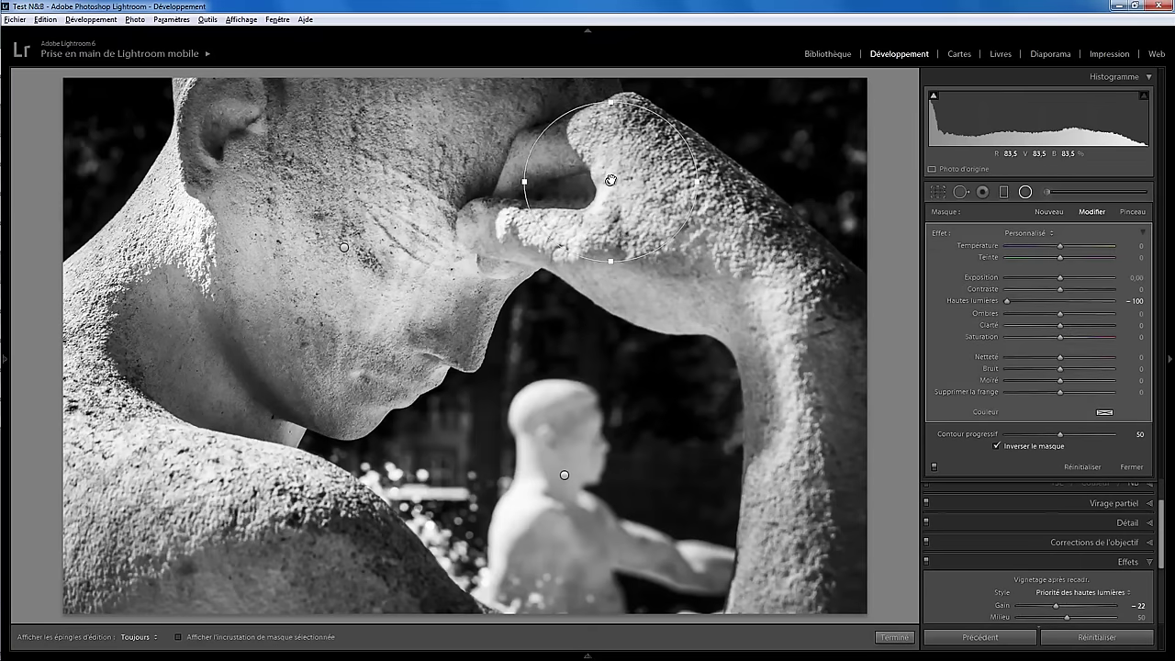
drag(611, 181, 597, 195)
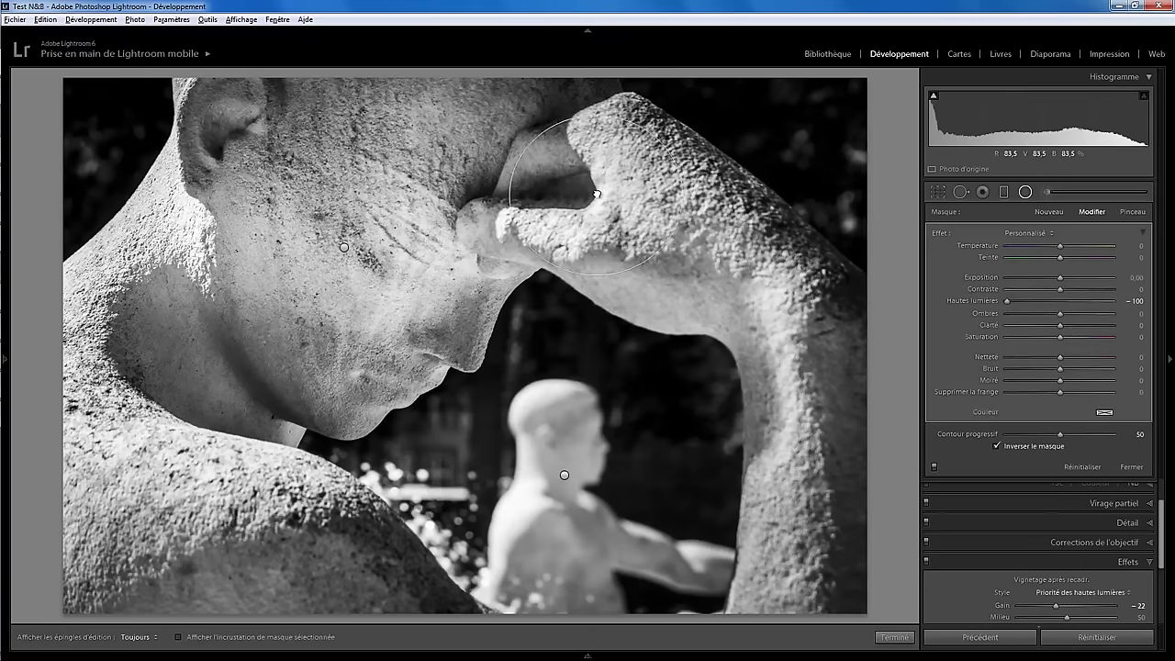
double_click(1008, 300)
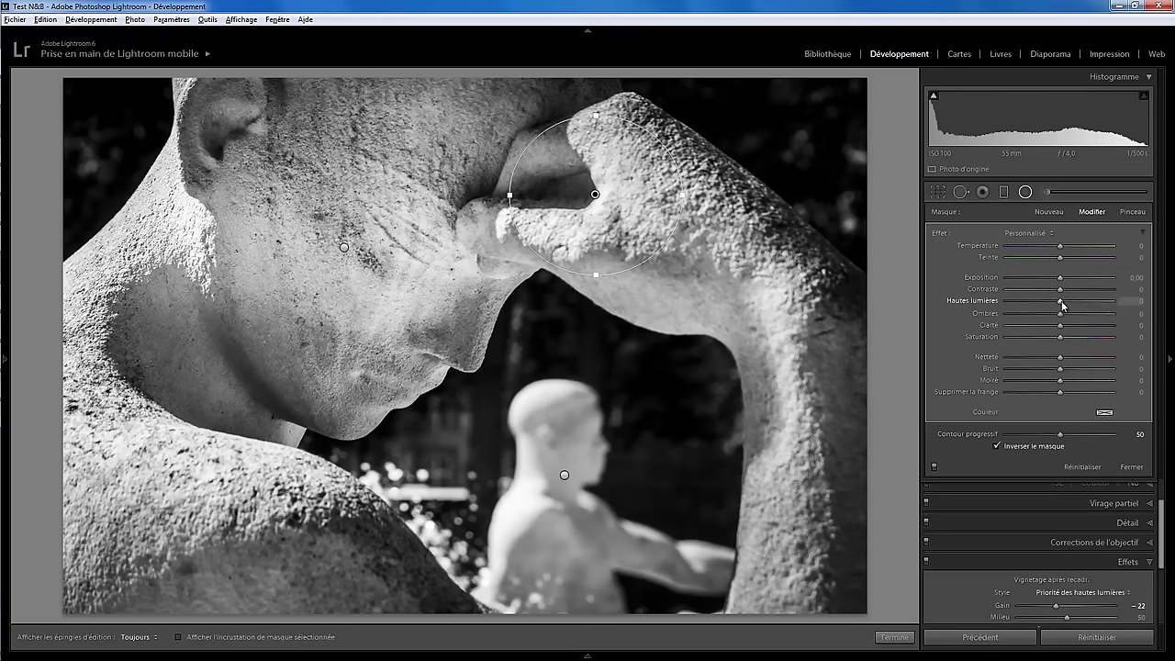
drag(1060, 301, 993, 306)
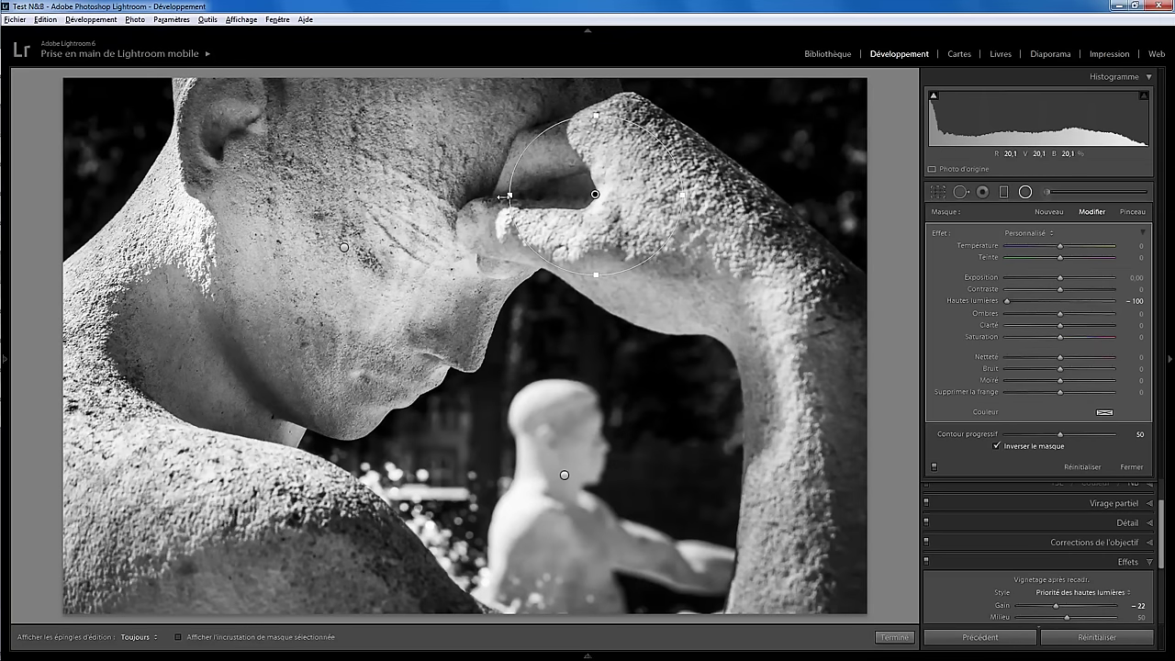
drag(510, 196, 477, 195)
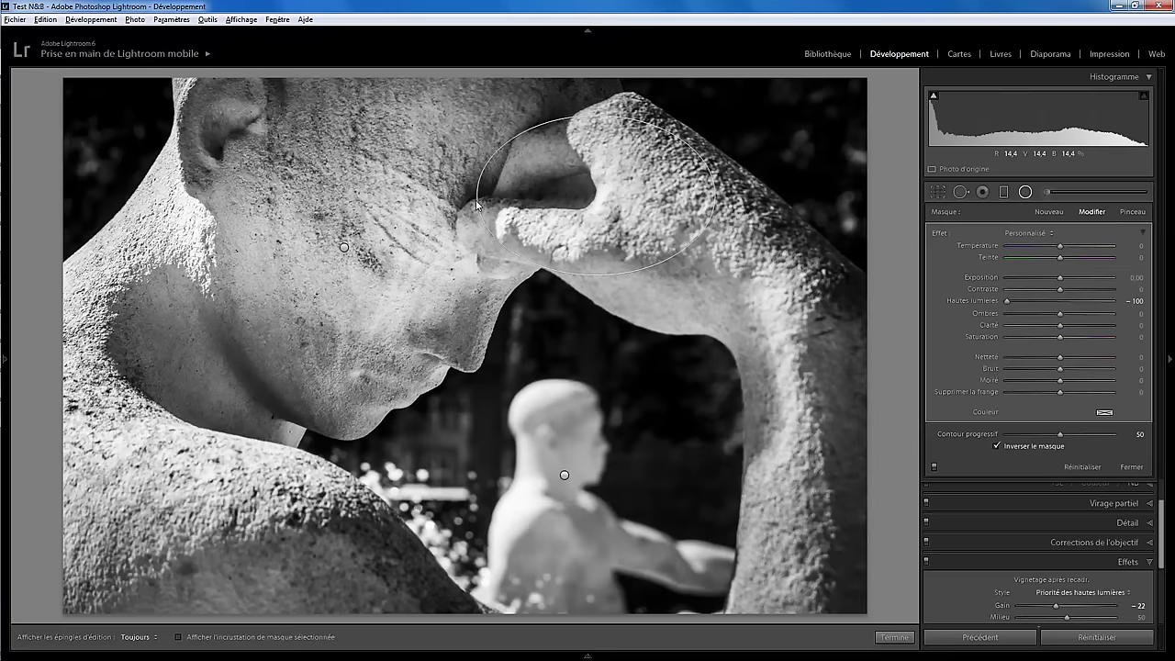
click(890, 639)
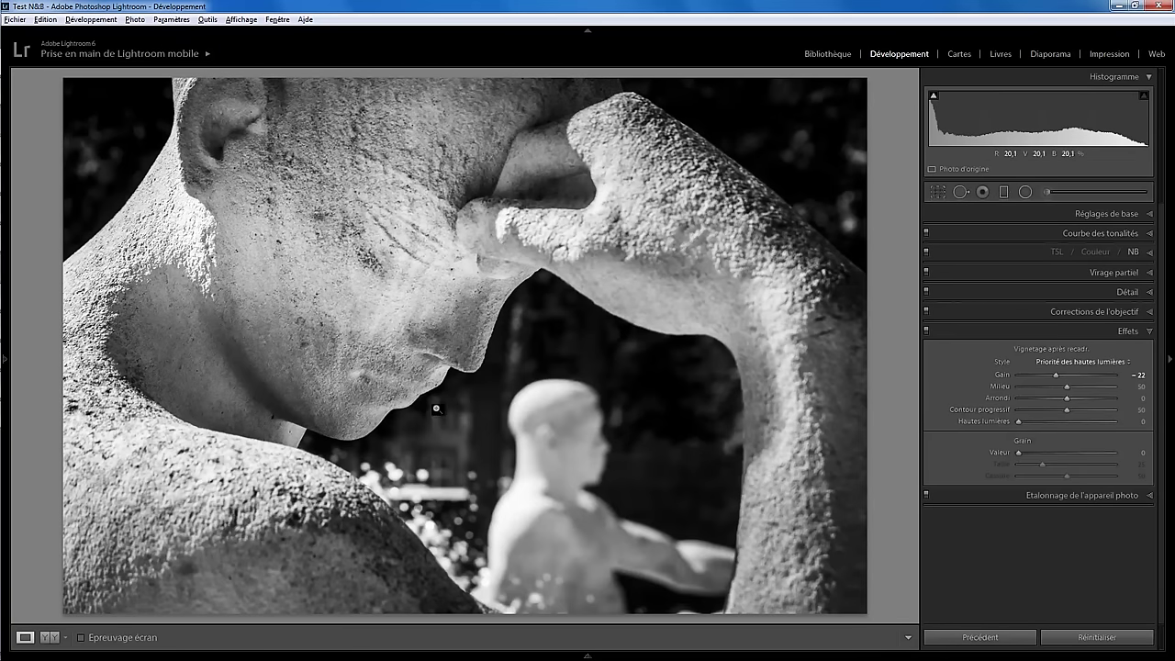
Select the radial filter on the small background figure and lower its highlights to −61
click(1026, 191)
click(565, 476)
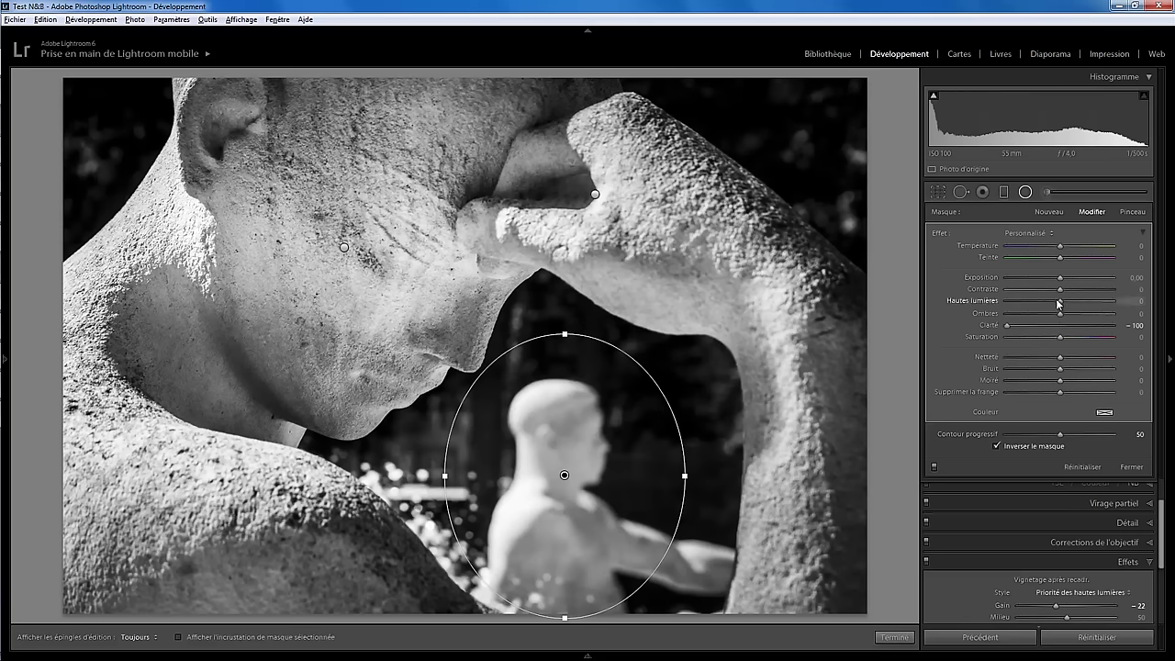
mouse_move(1059, 303)
mouse_down()
mouse_move(1022, 306)
mouse_move(1072, 307)
mouse_move(1041, 304)
mouse_move(1062, 304)
mouse_up()
click(881, 638)
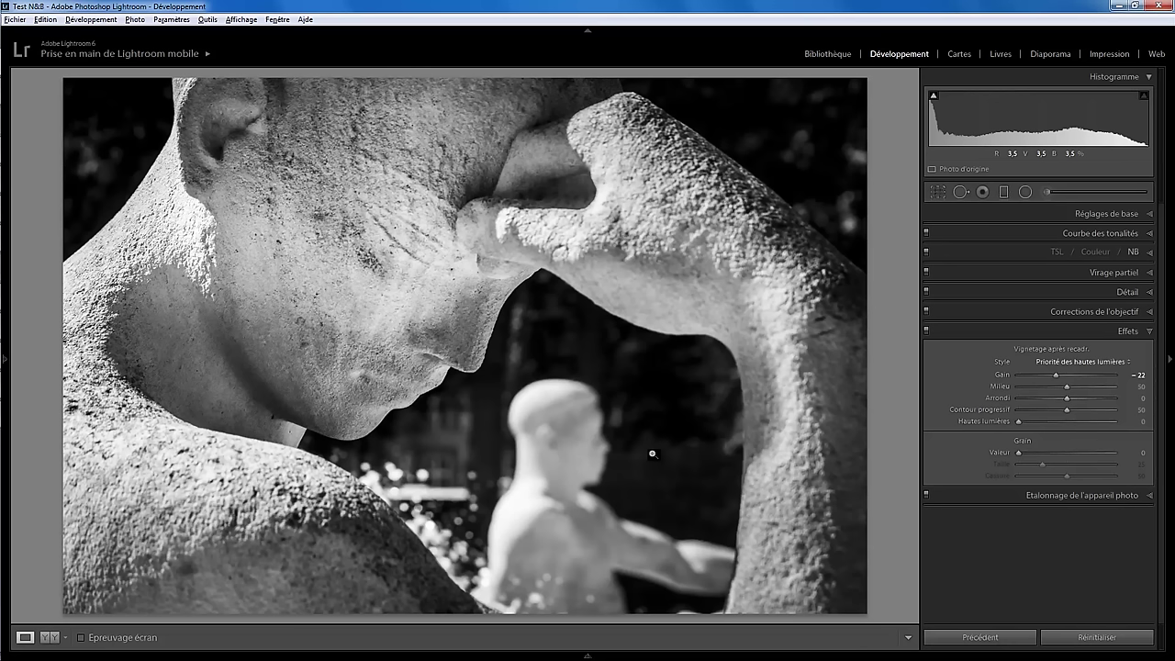
key(backslash)
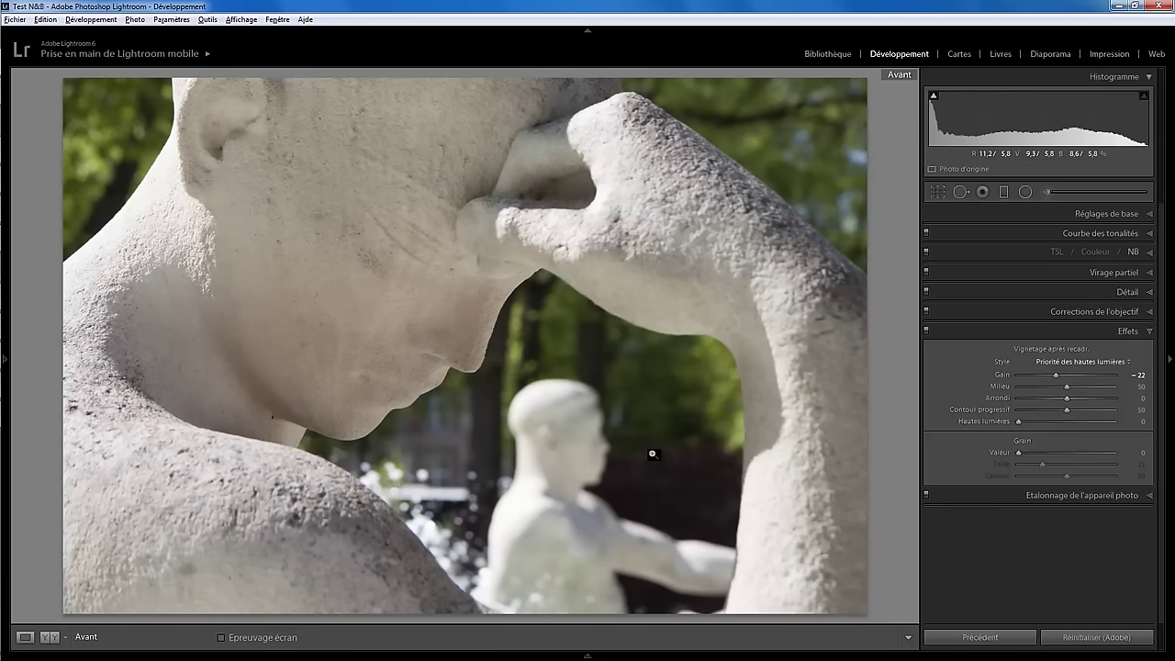
key(backslash)
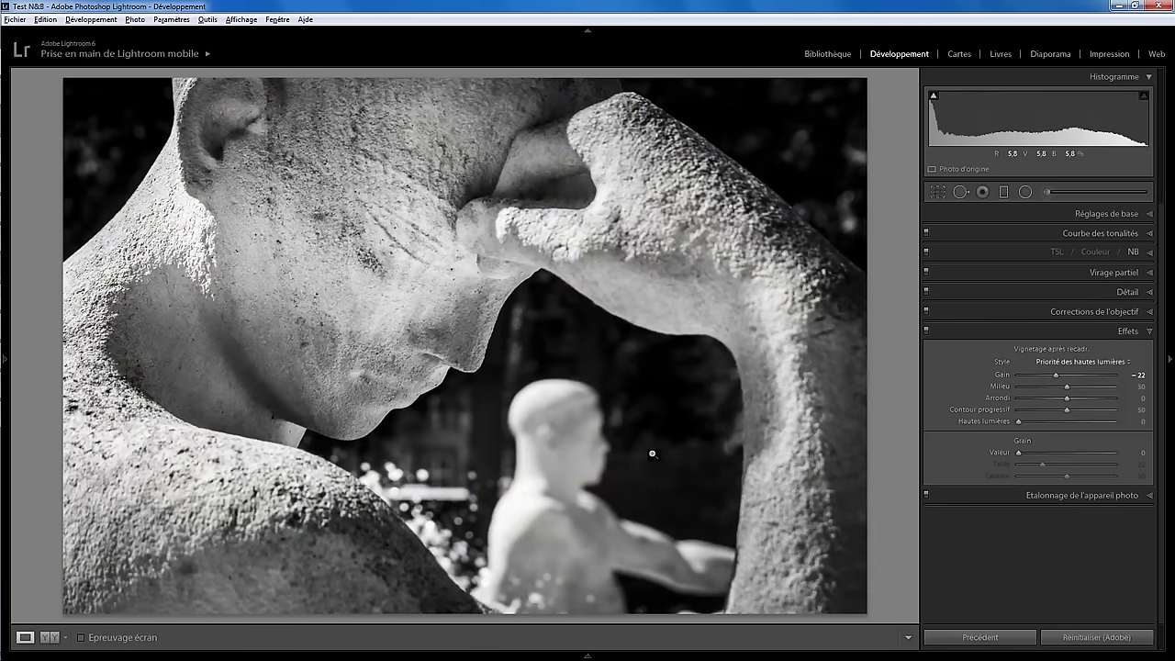
key(backslash)
key(backslash)
Draw a −100 highlights radial filter on the lower-left shoulder, enlarging it and shifting it down-right
click(1026, 192)
drag(161, 456, 310, 526)
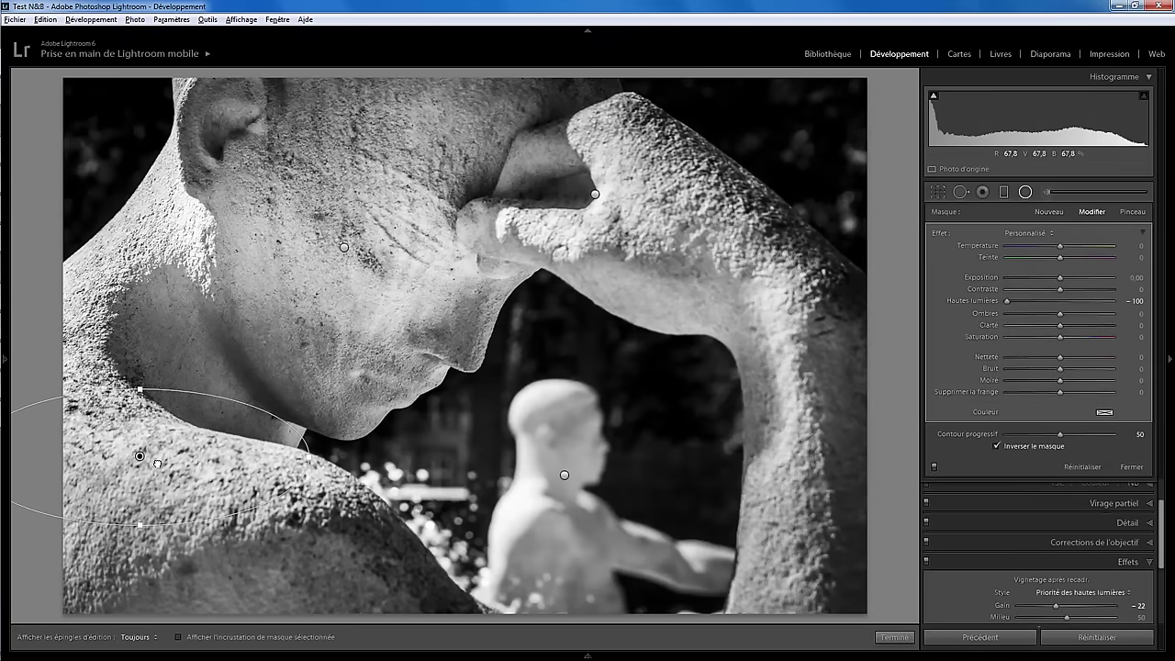
drag(158, 457, 173, 484)
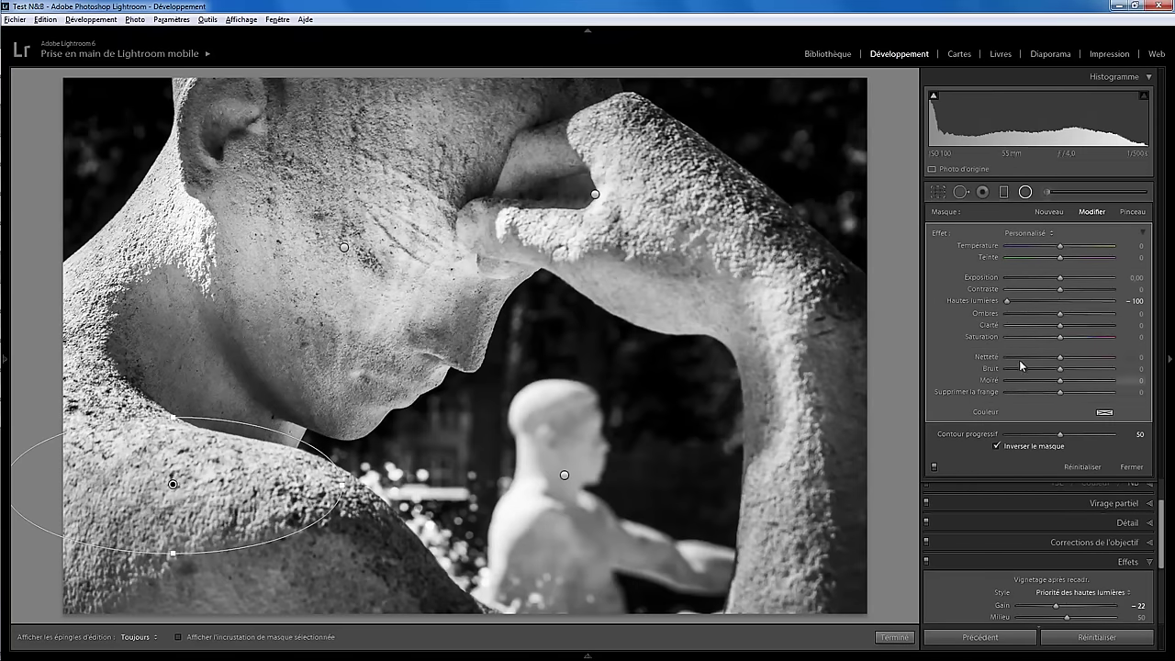
click(894, 636)
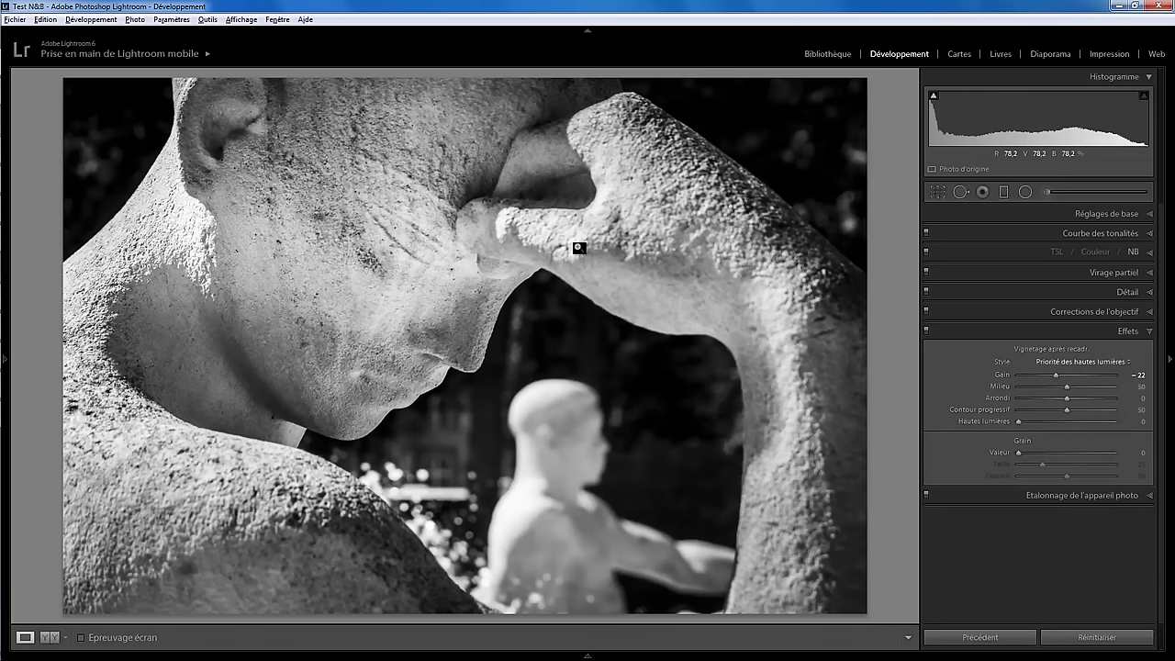